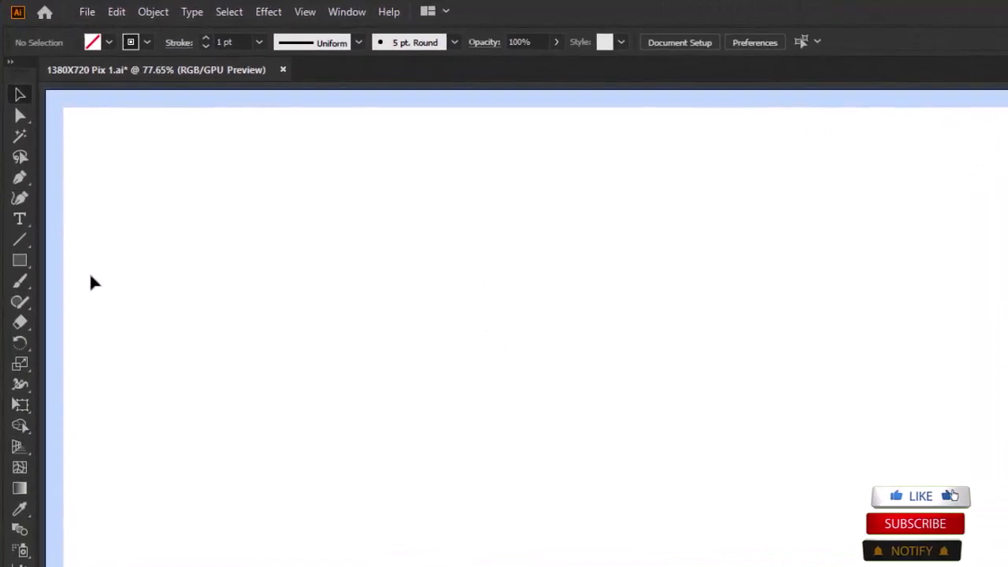
Draw a 45 x 45 px circle with the Ellipse tool
right_click(12, 264)
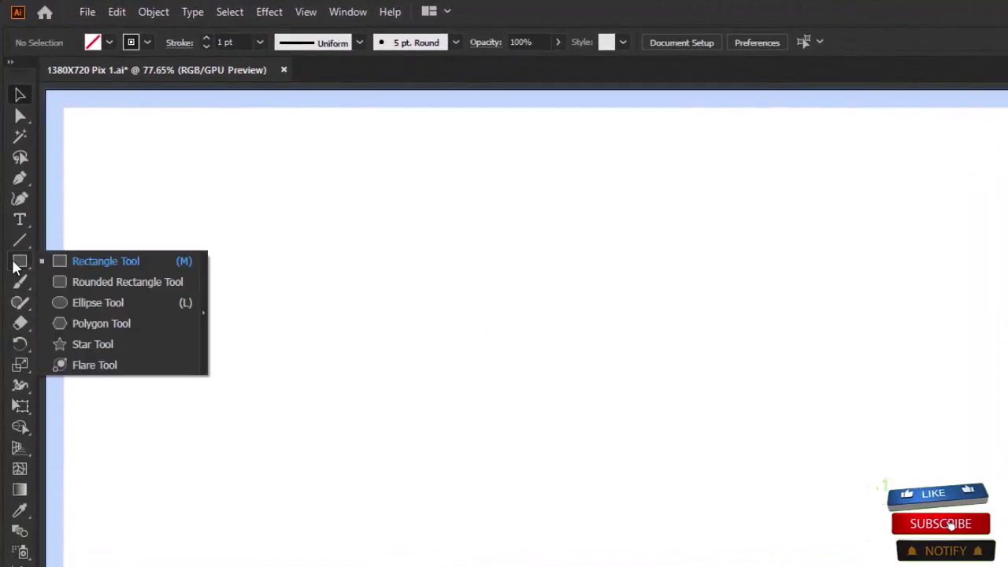
click(105, 301)
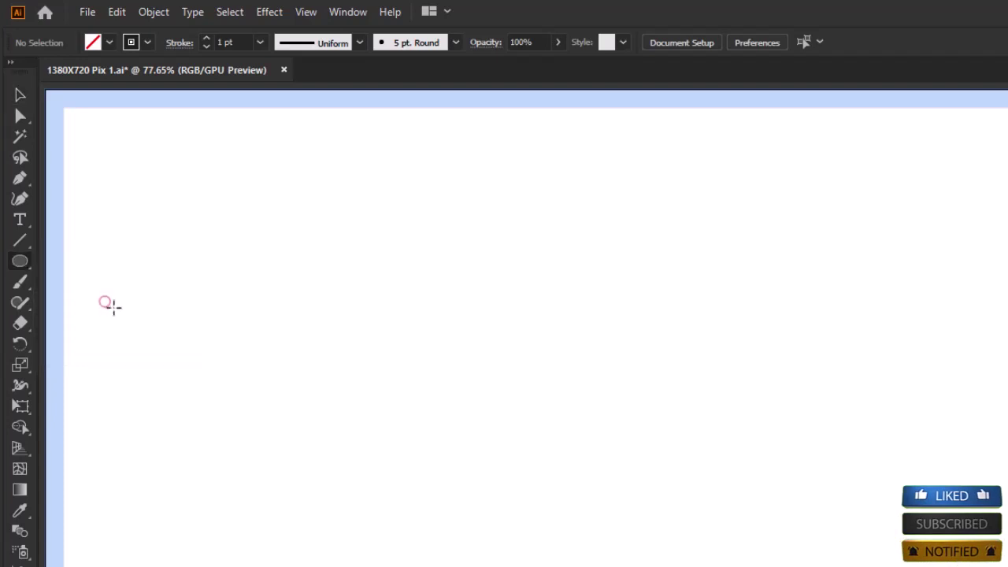
click(681, 424)
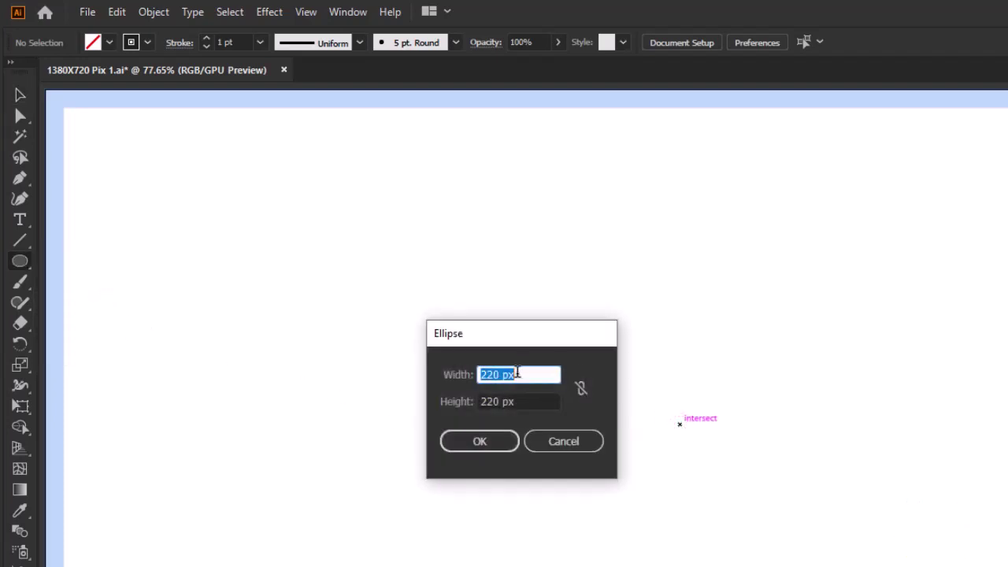
click(517, 374)
double_click(522, 375)
text(45)
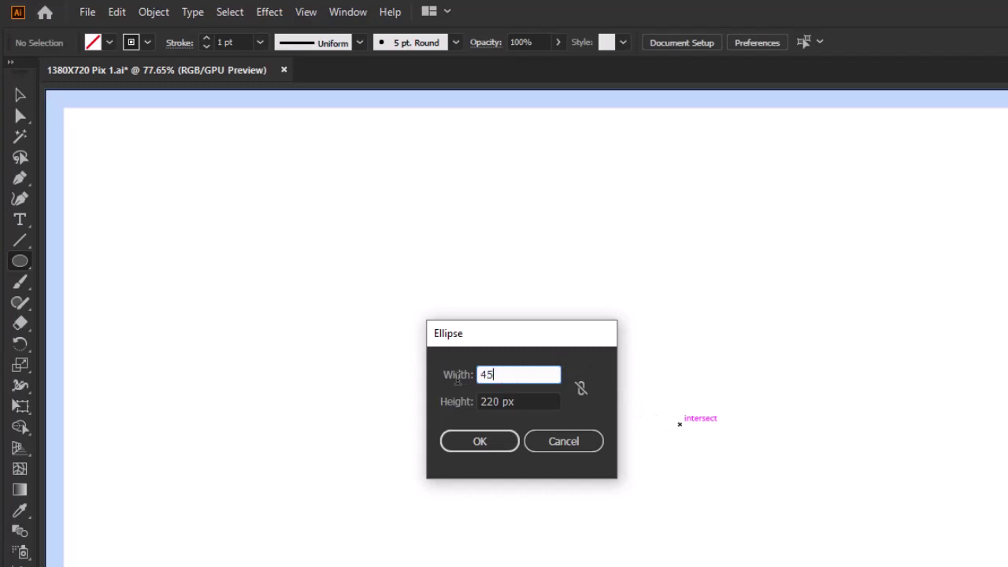
key(Tab)
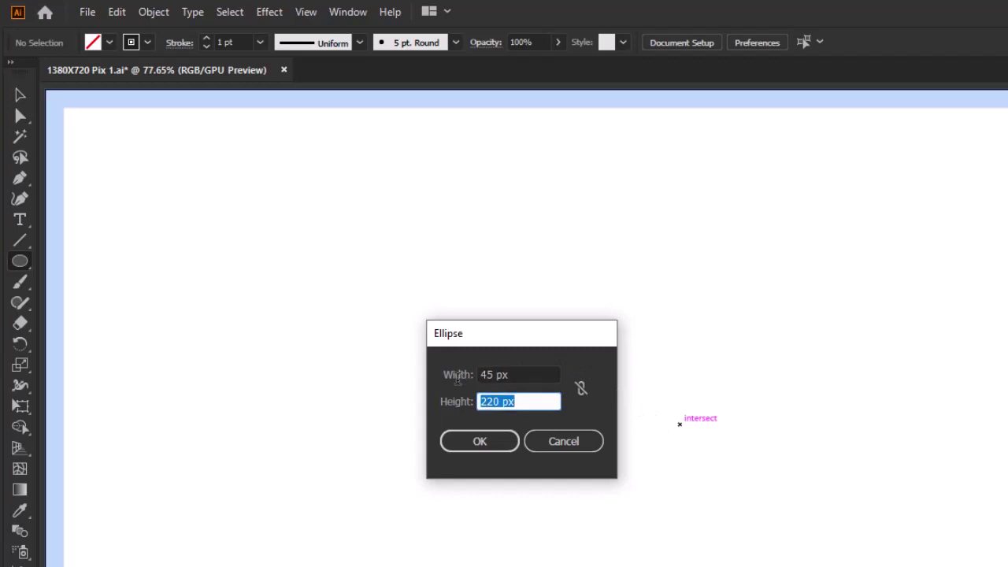
text(45)
key(Tab)
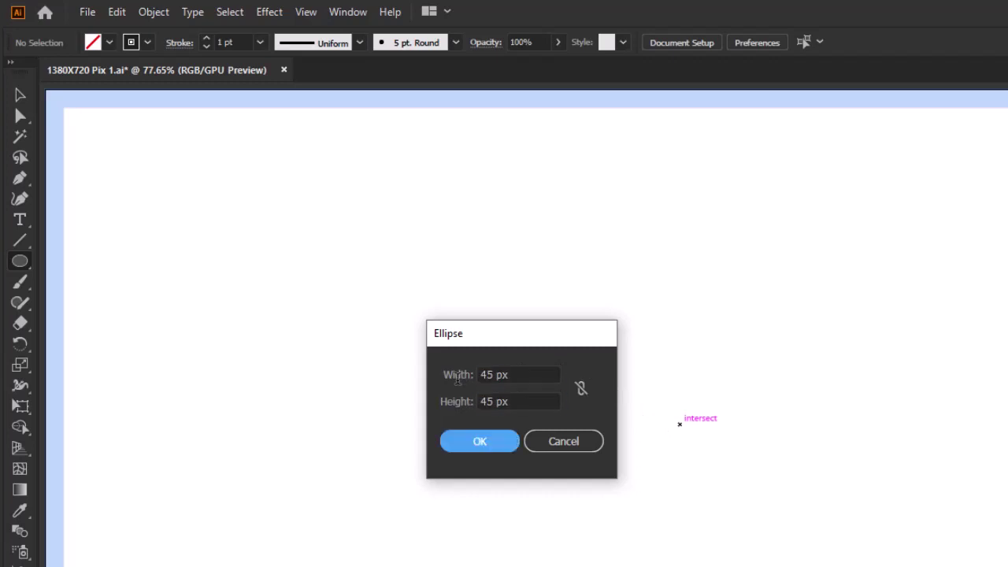
key(Return)
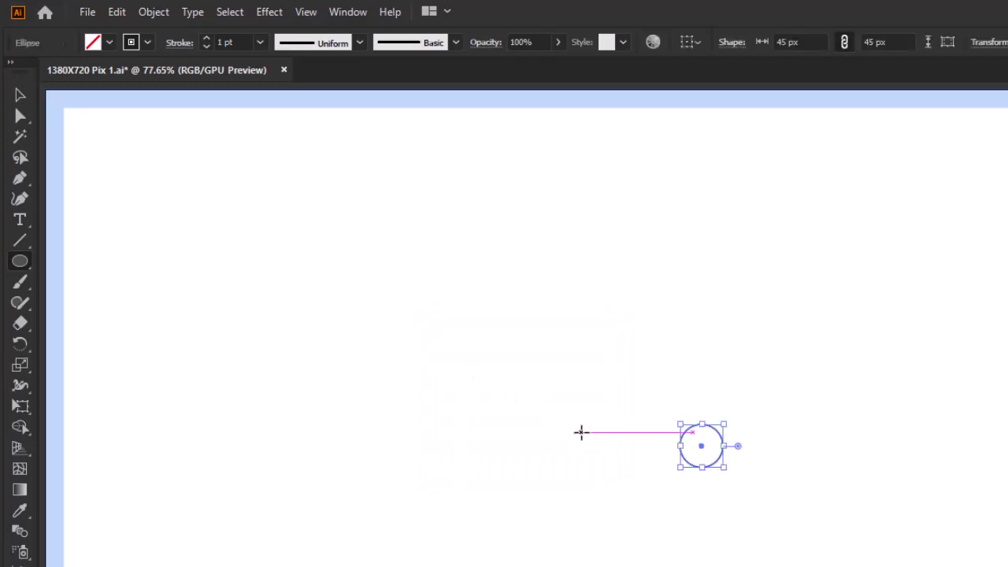
Draw a 220 x 220 px circle below the small one
click(580, 431)
text(220)
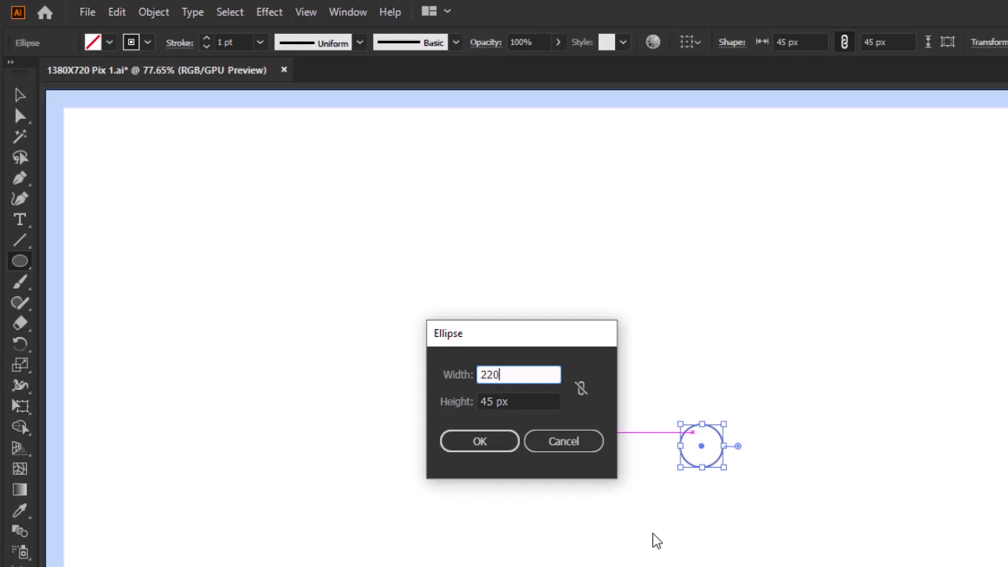
key(Tab)
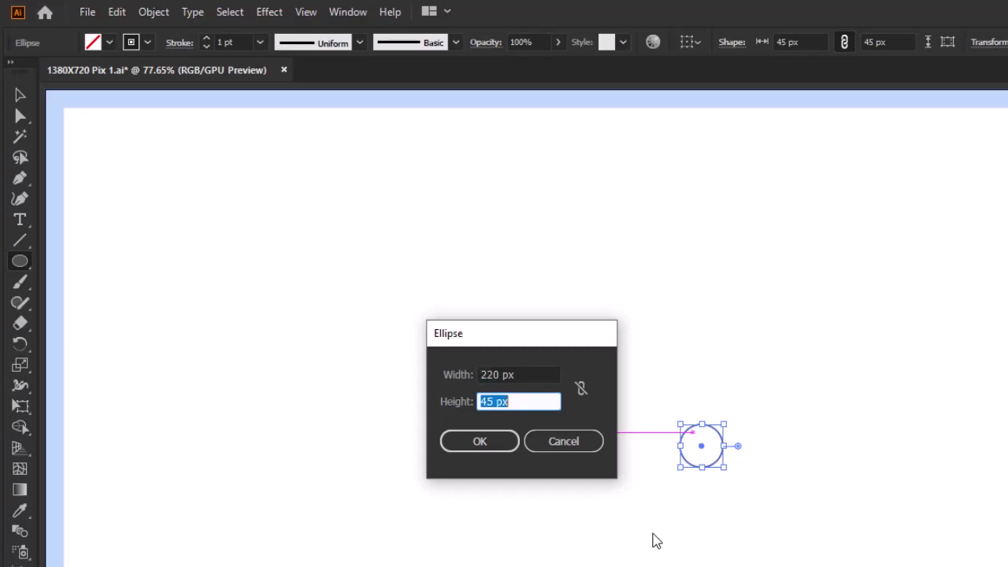
text(220)
key(Tab)
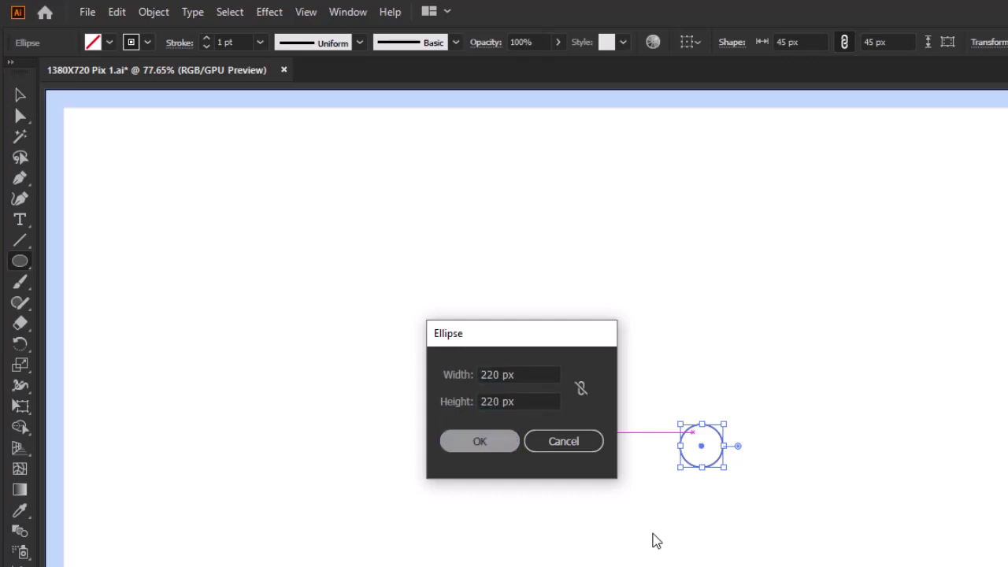
key(Return)
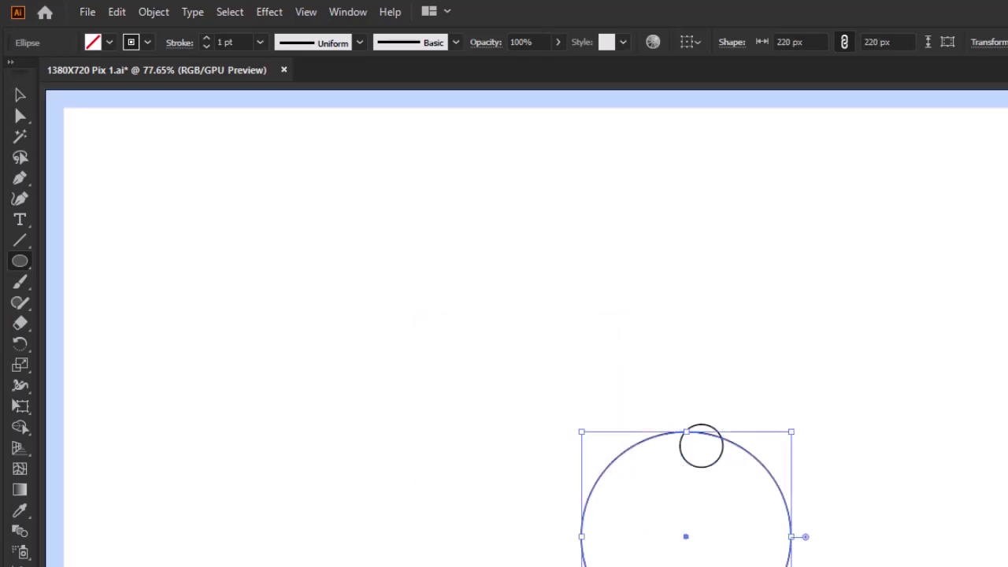
Centre both circles on each other, then move the pair up and to the left
click(22, 96)
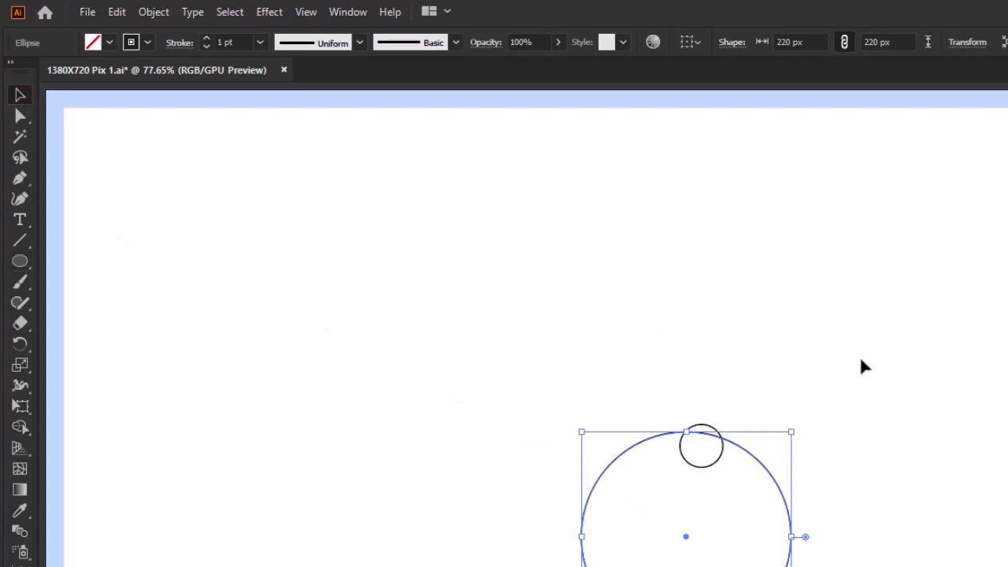
drag(860, 360, 871, 363)
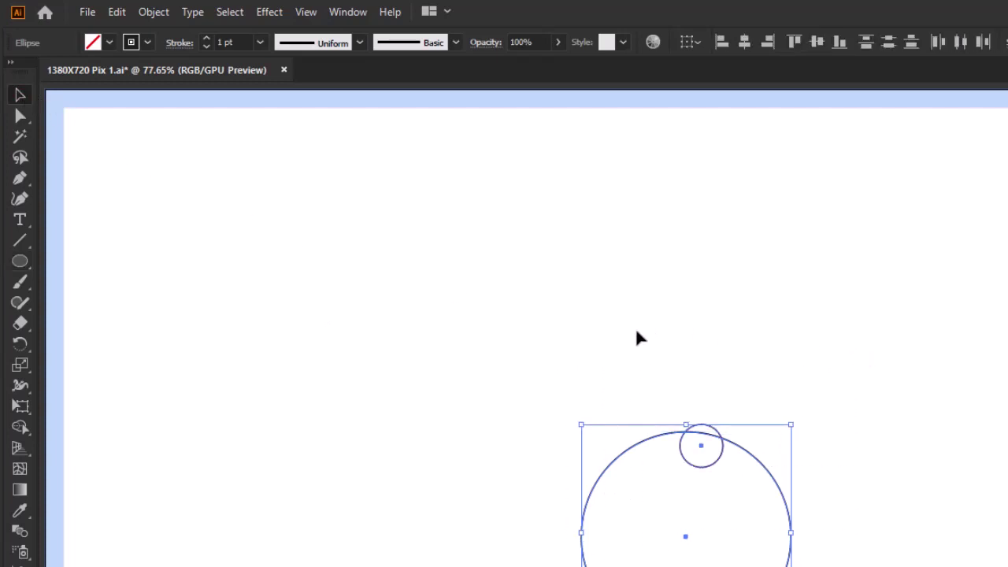
click(745, 47)
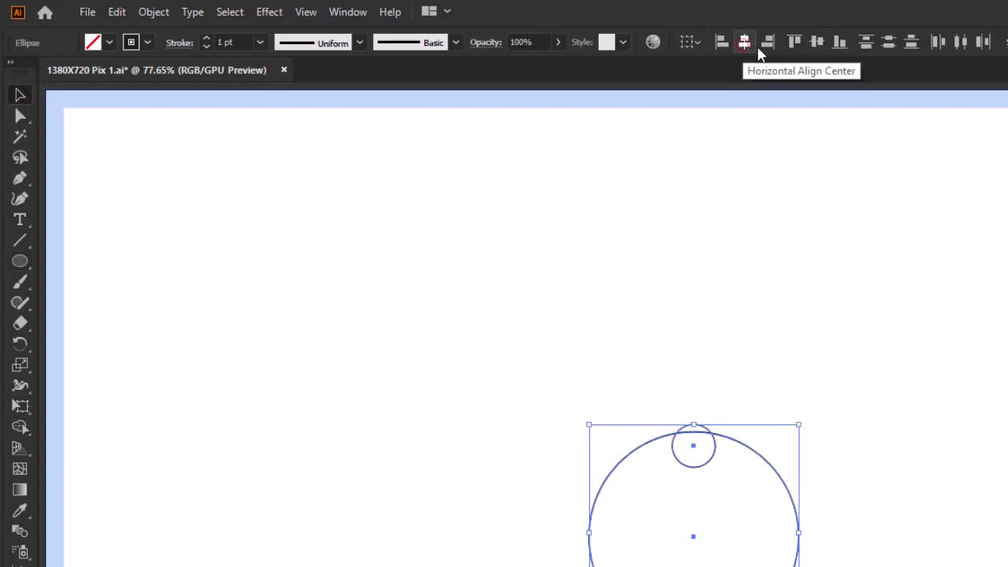
click(815, 47)
drag(685, 495, 479, 338)
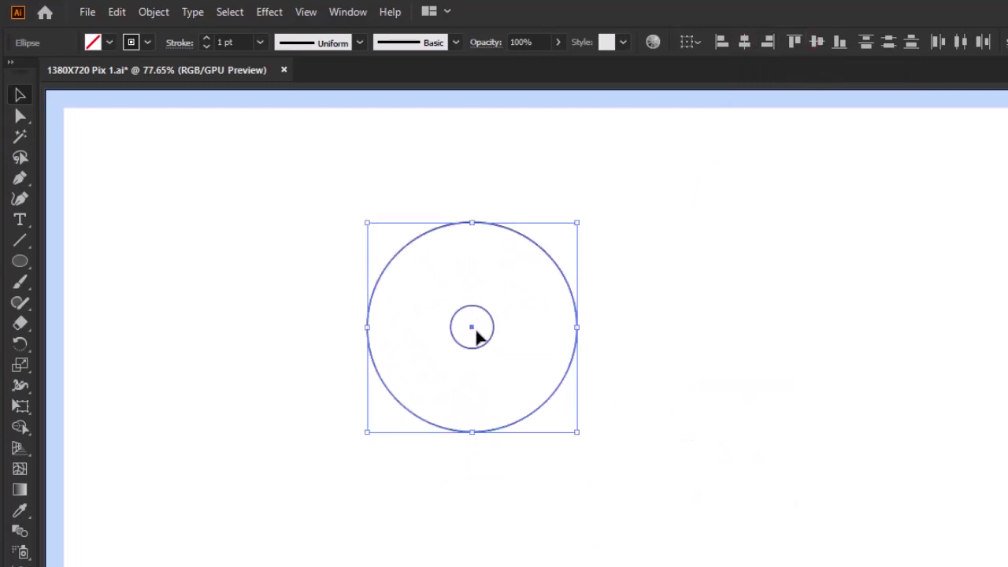
click(625, 281)
Paste a copy of the small circle in place and enlarge it downward to 132.5 px
click(483, 315)
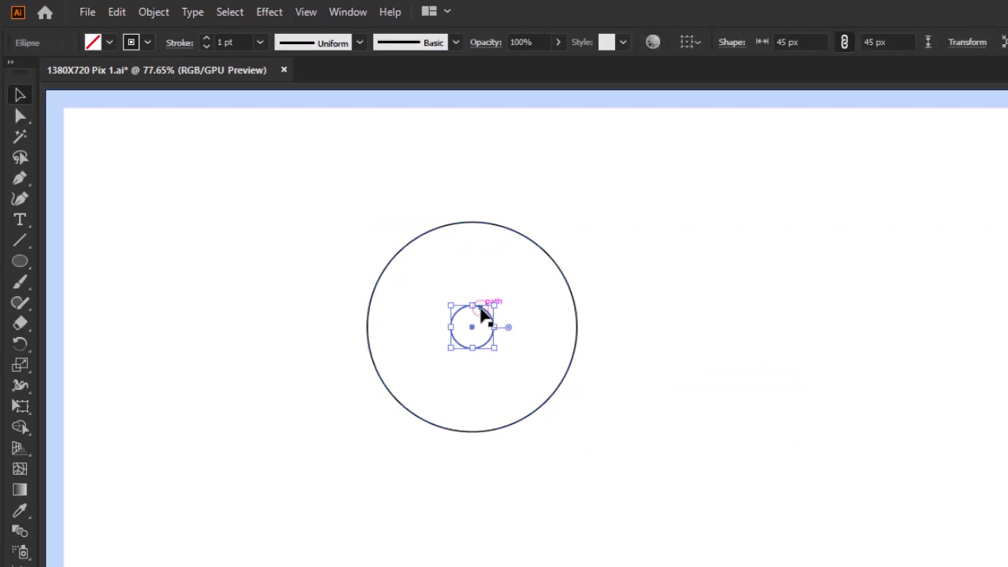
click(114, 14)
click(145, 95)
click(116, 14)
click(191, 170)
drag(472, 348, 472, 430)
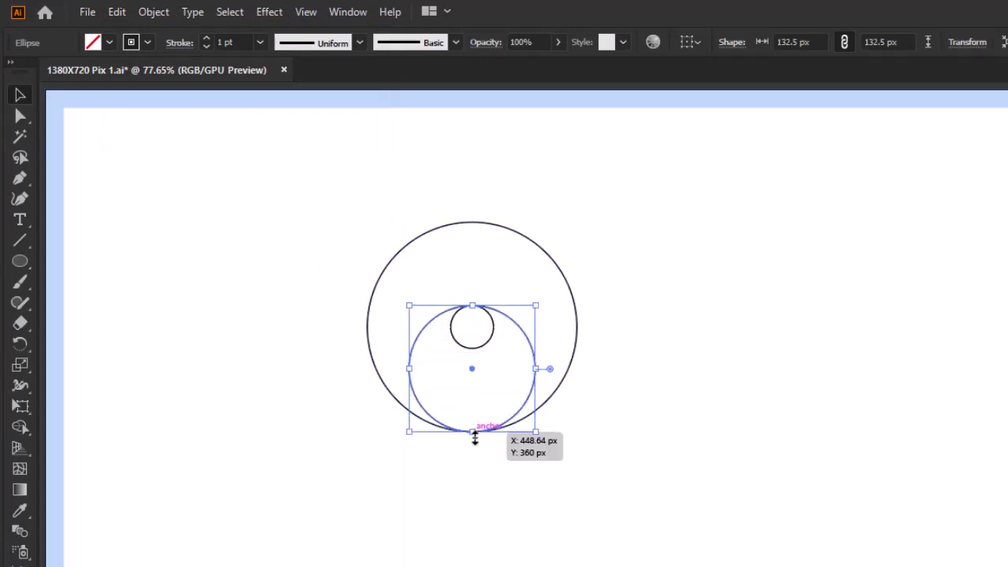
drag(472, 432, 731, 492)
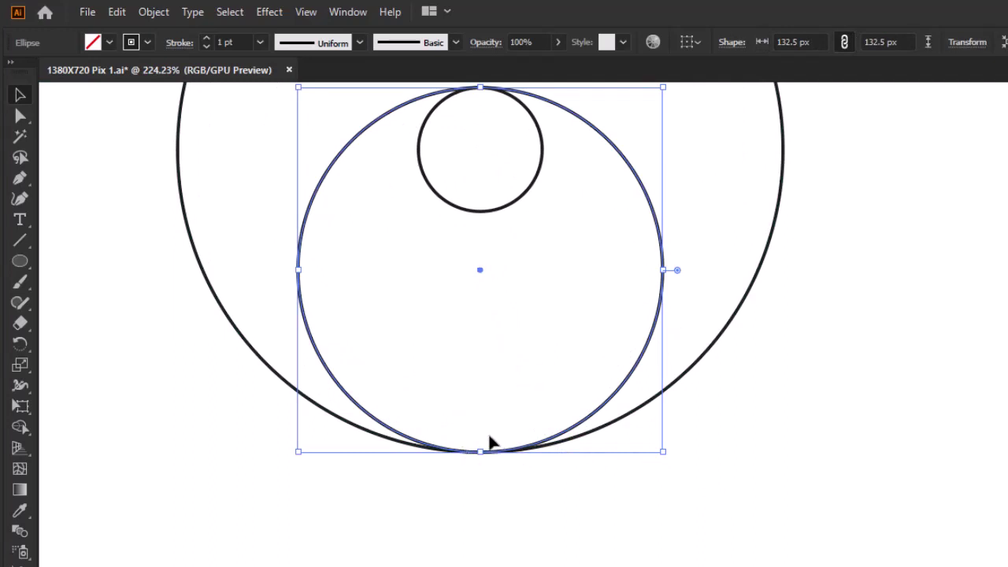
key(a)
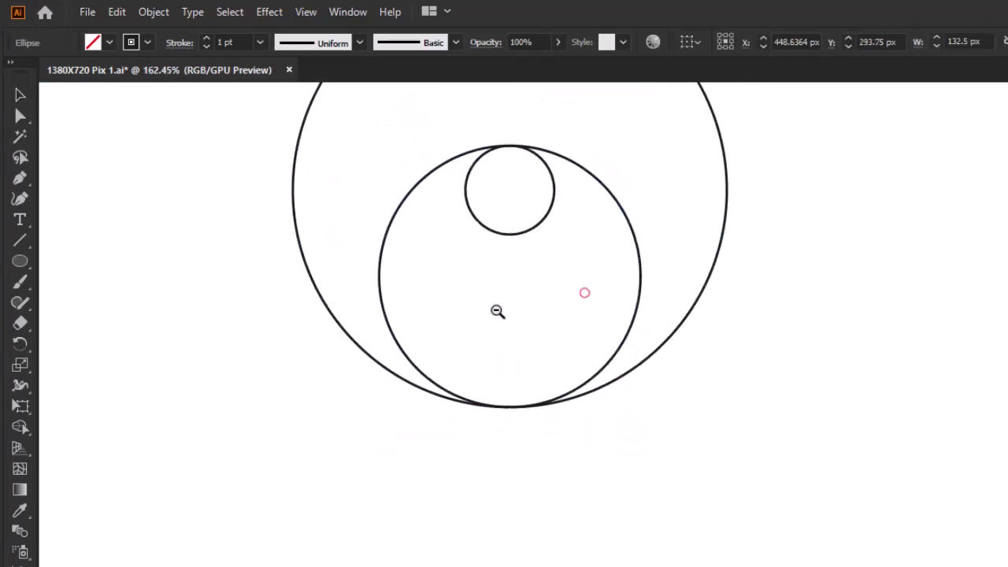
drag(586, 294, 328, 333)
drag(510, 433, 463, 426)
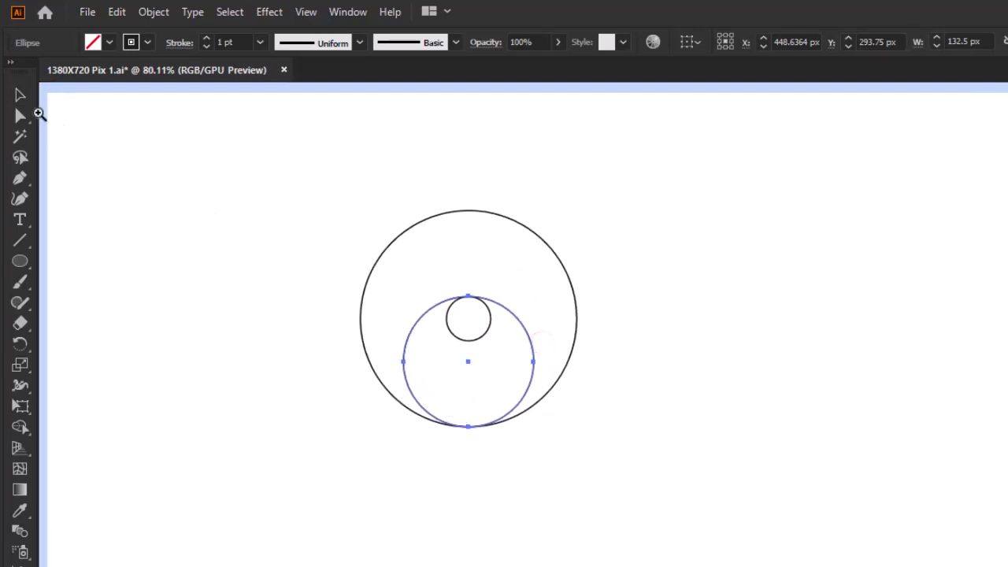
Paste another small-circle copy, enlarge it upward to 132.5 px, then select all circles
click(26, 100)
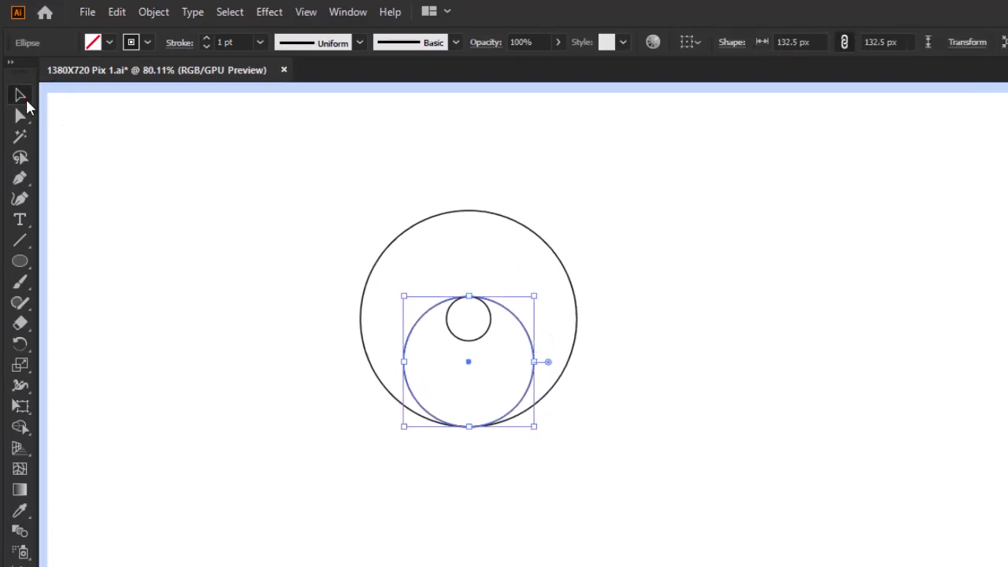
click(446, 337)
click(118, 12)
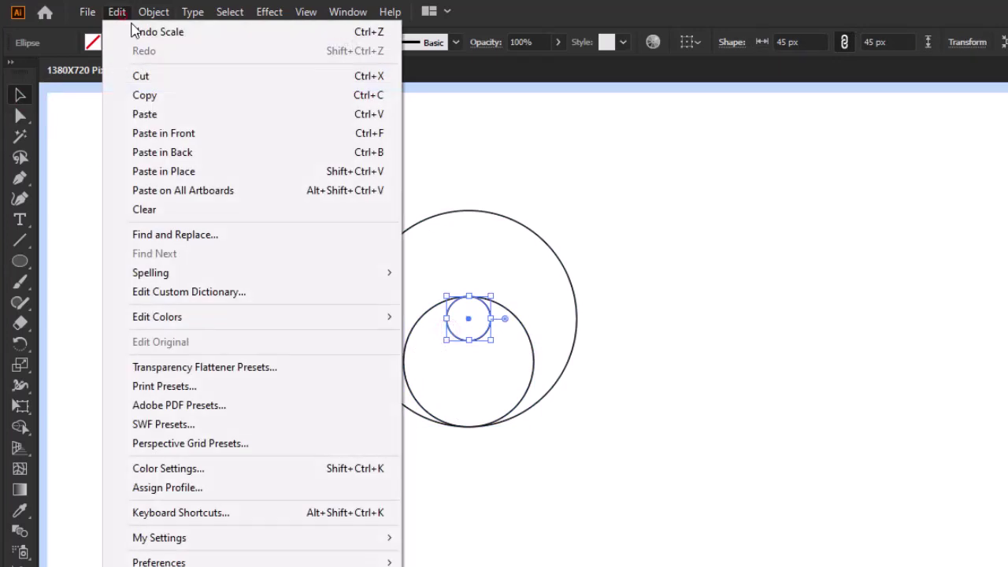
click(162, 95)
click(117, 12)
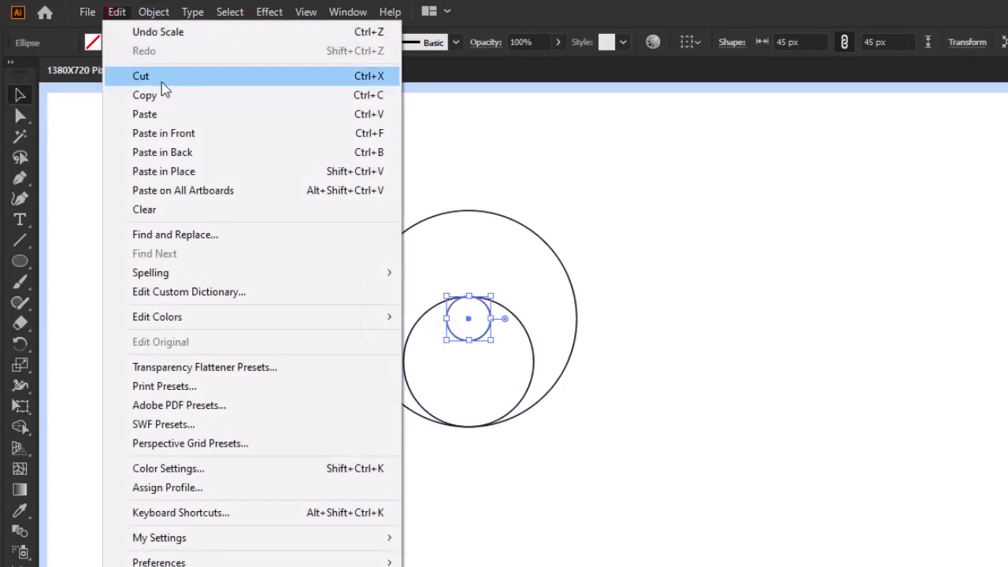
click(193, 166)
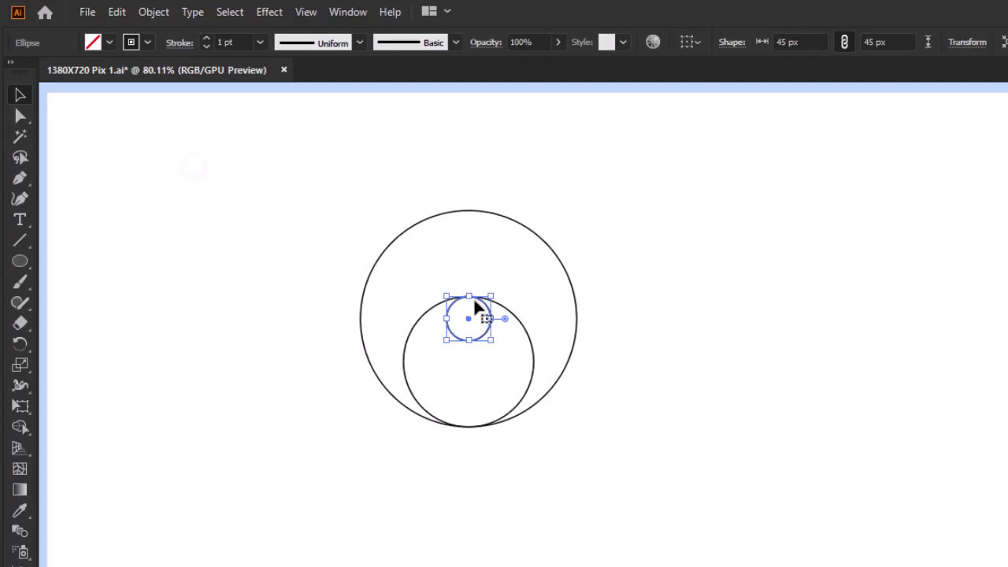
drag(470, 297, 471, 211)
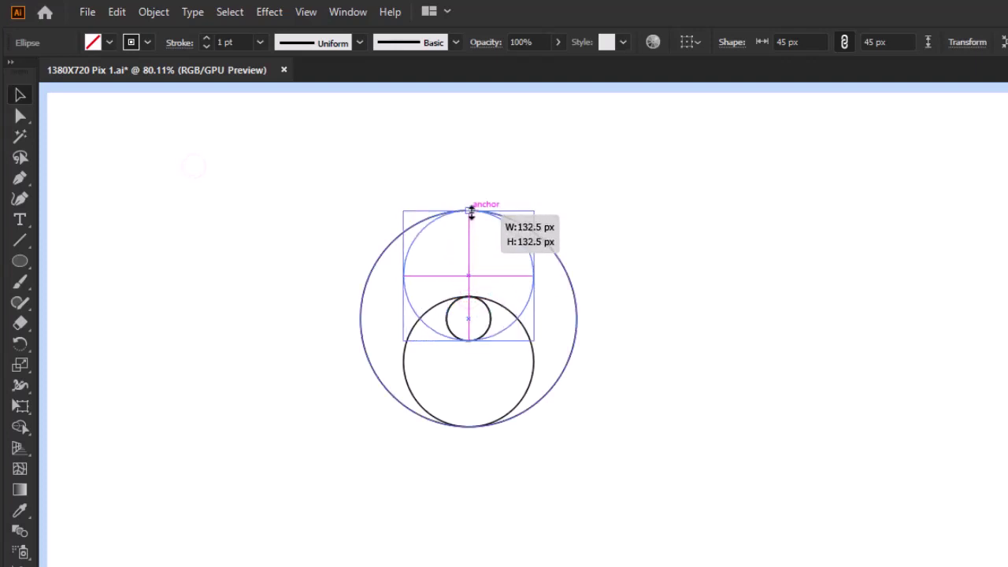
drag(471, 209, 471, 210)
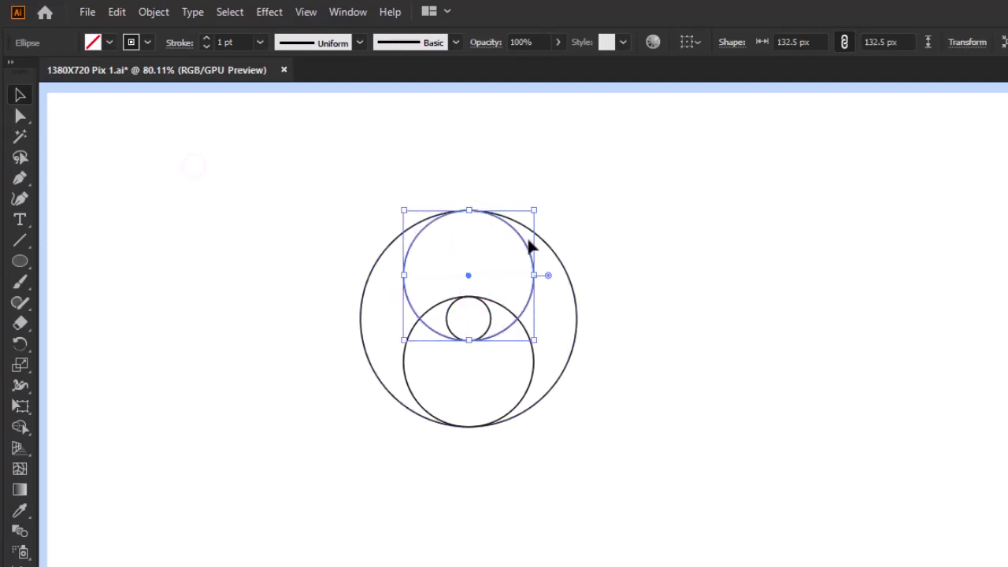
click(596, 258)
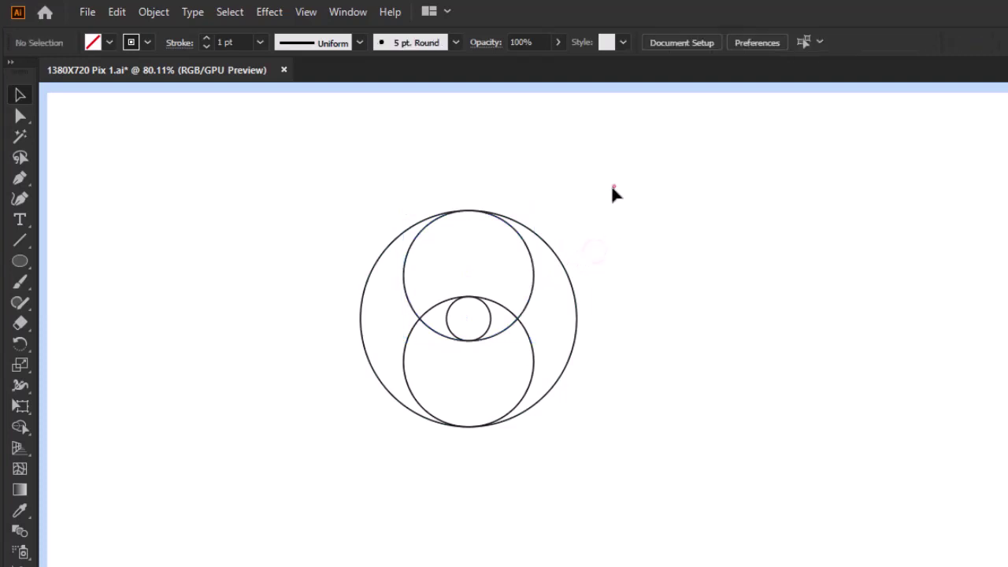
drag(613, 185, 334, 464)
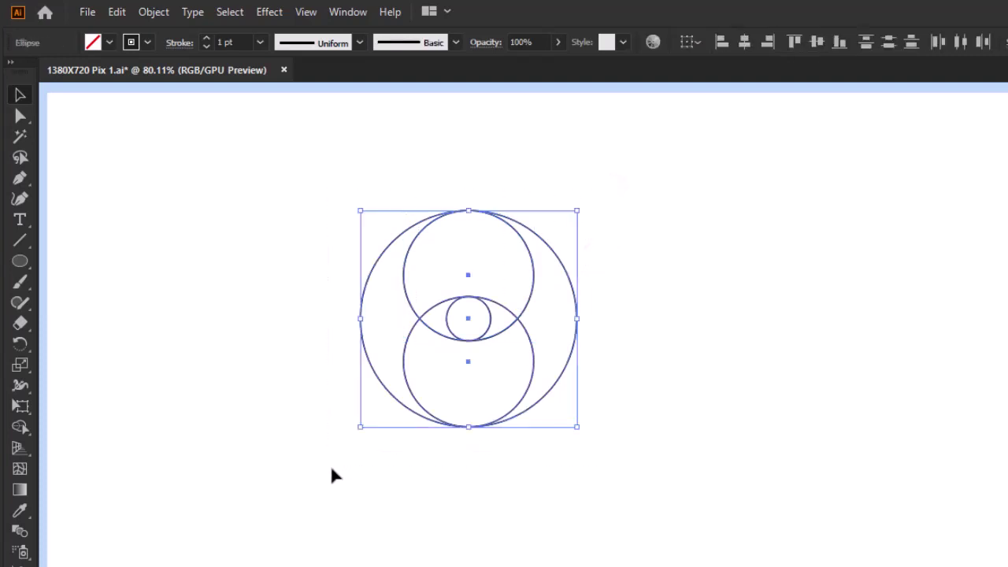
Copy the circle construction, paste it in place and move the duplicate to the right
click(116, 13)
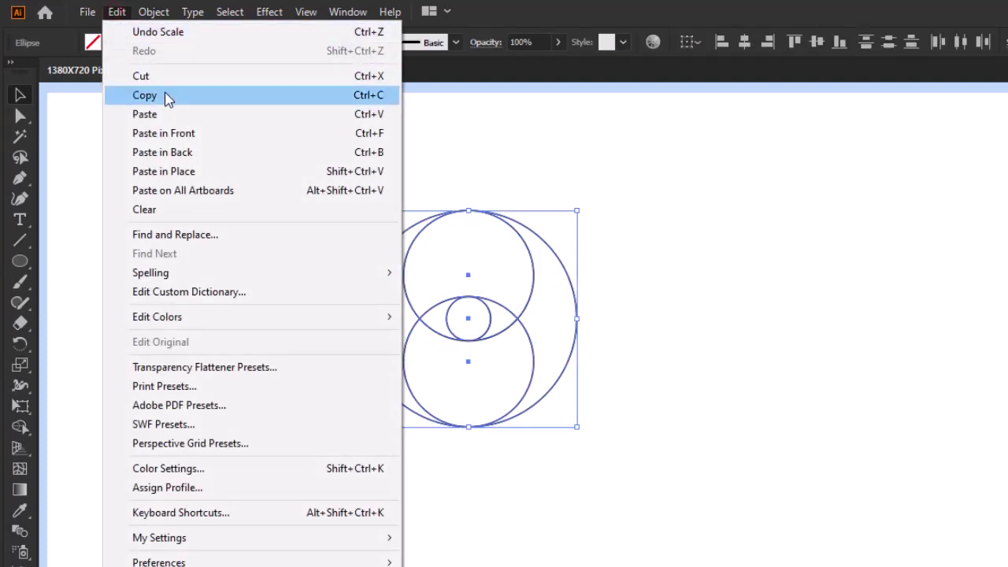
click(163, 95)
click(126, 13)
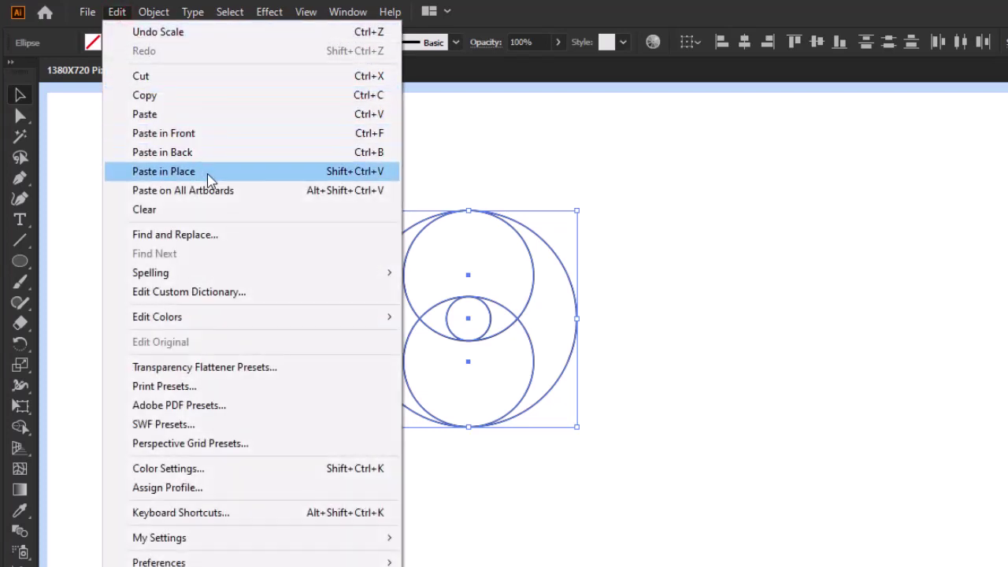
click(206, 172)
mouse_move(465, 344)
mouse_down()
mouse_move(471, 327)
mouse_move(749, 343)
mouse_up()
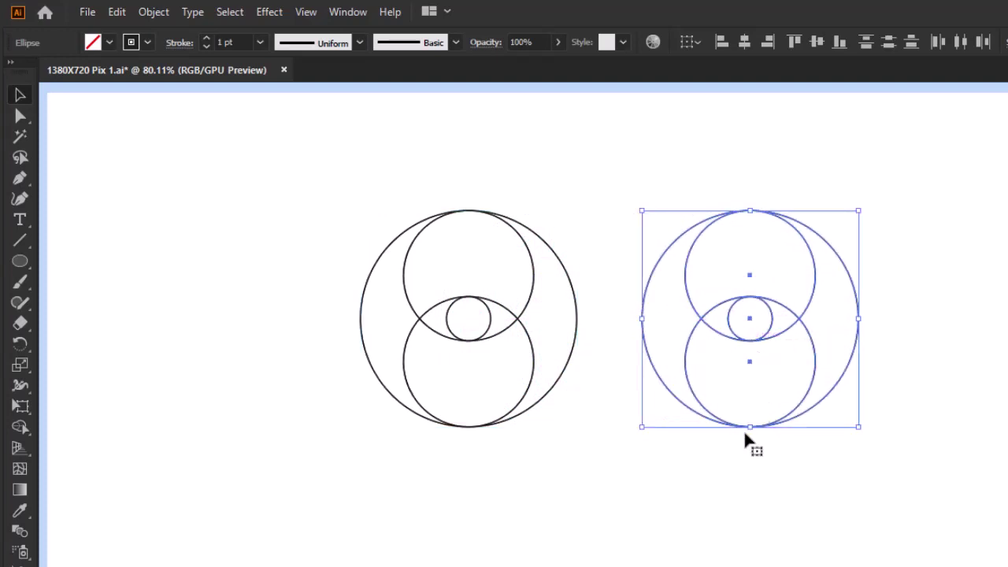
key(Right)
key(Right)
key(Right)
key(Right)
key(Right)
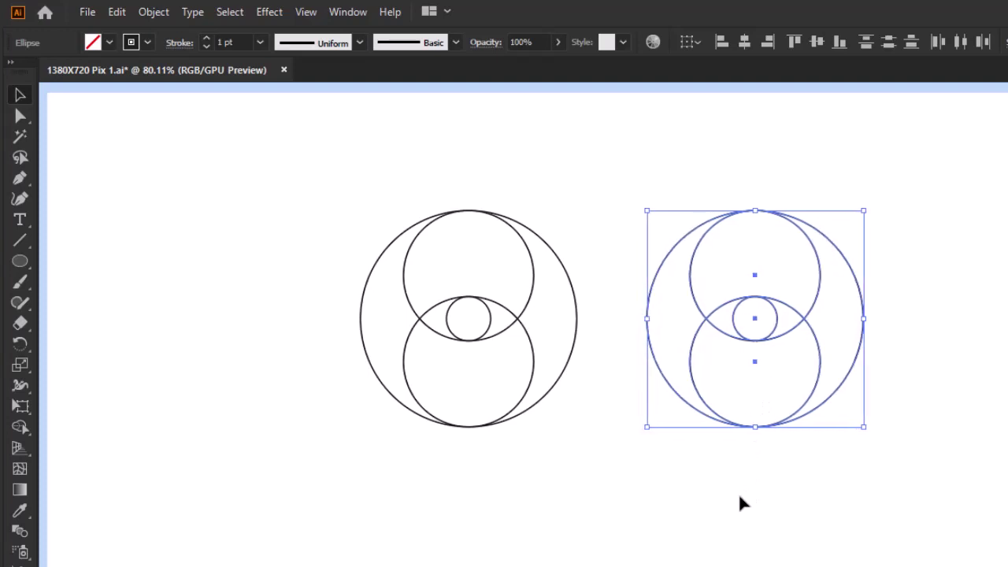
click(723, 484)
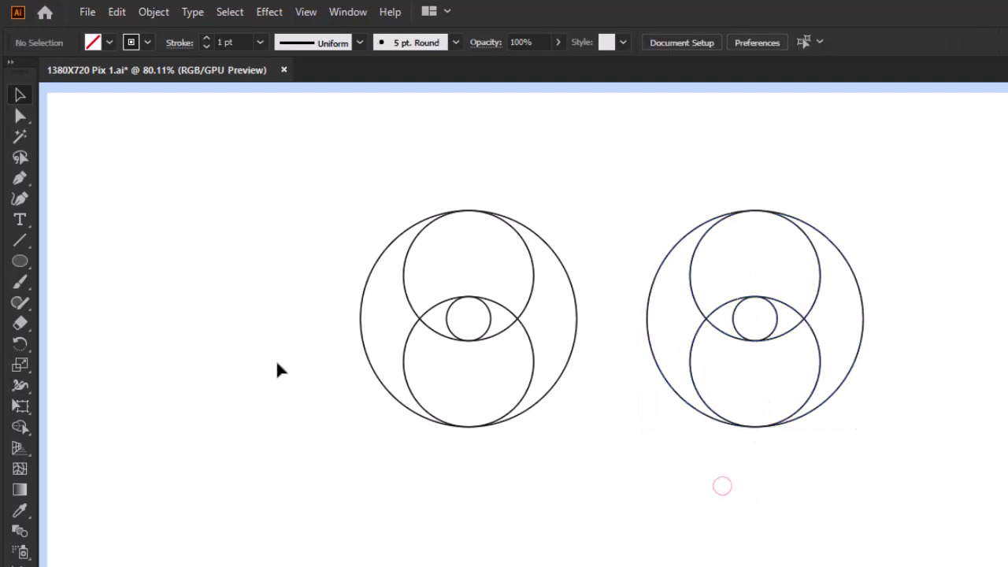
Draw four horizontal Pen lines at the big and small circles' tops and bottoms
drag(24, 182, 122, 177)
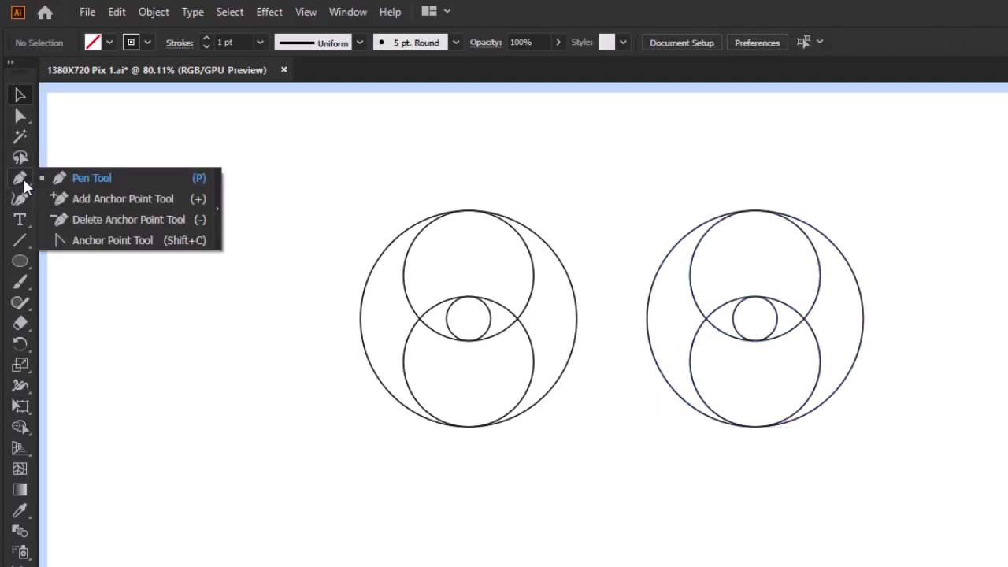
click(105, 176)
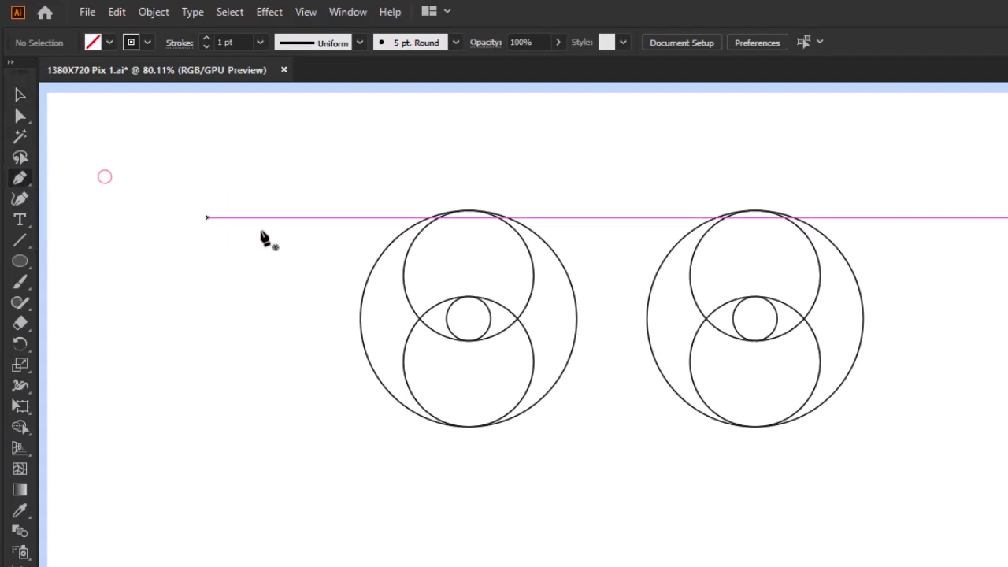
click(468, 211)
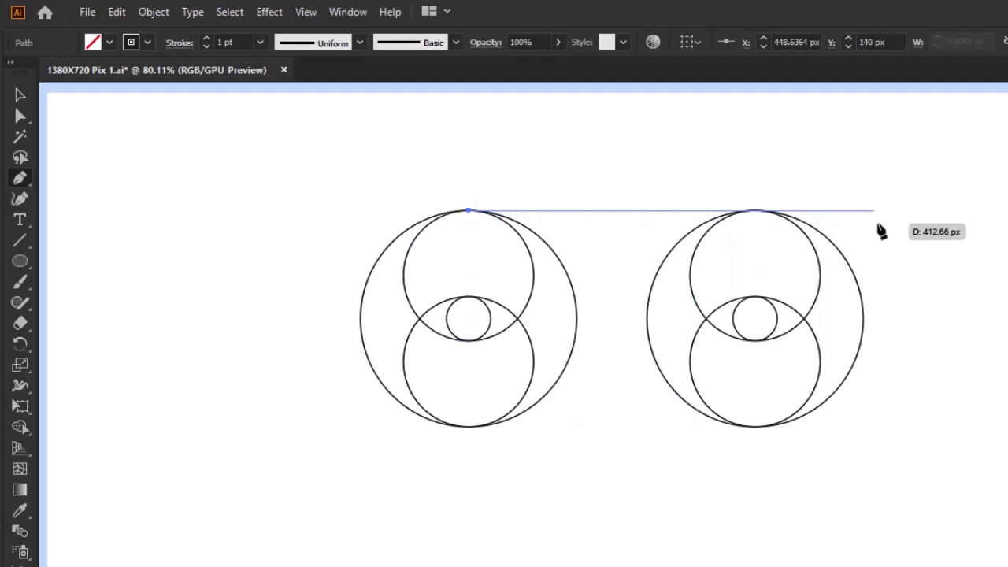
click(902, 211)
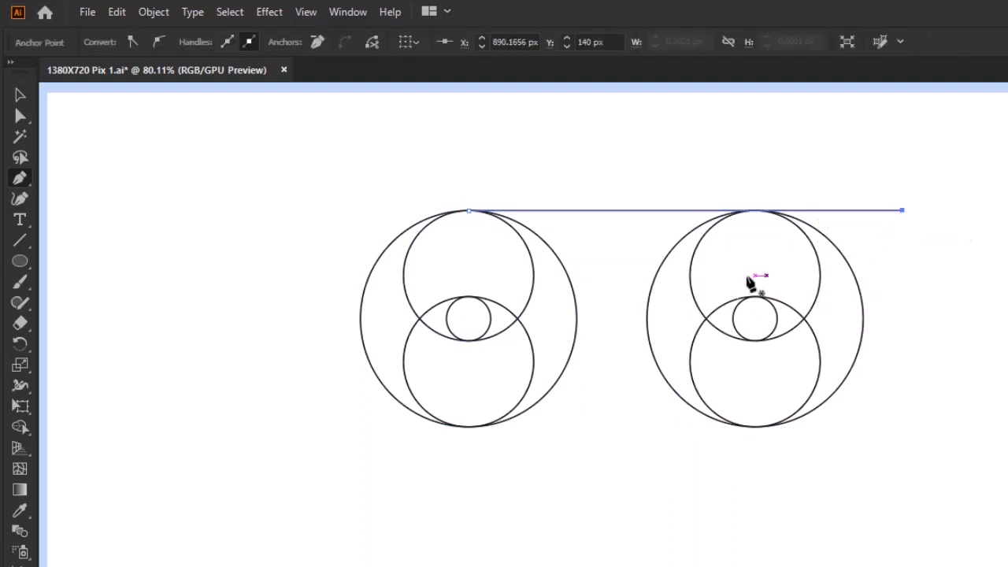
key(Escape)
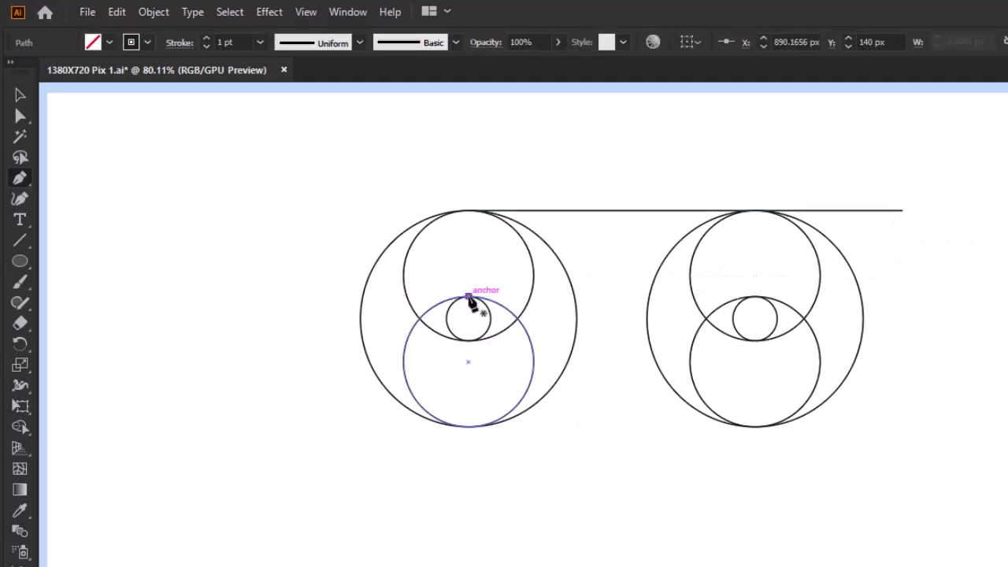
click(468, 297)
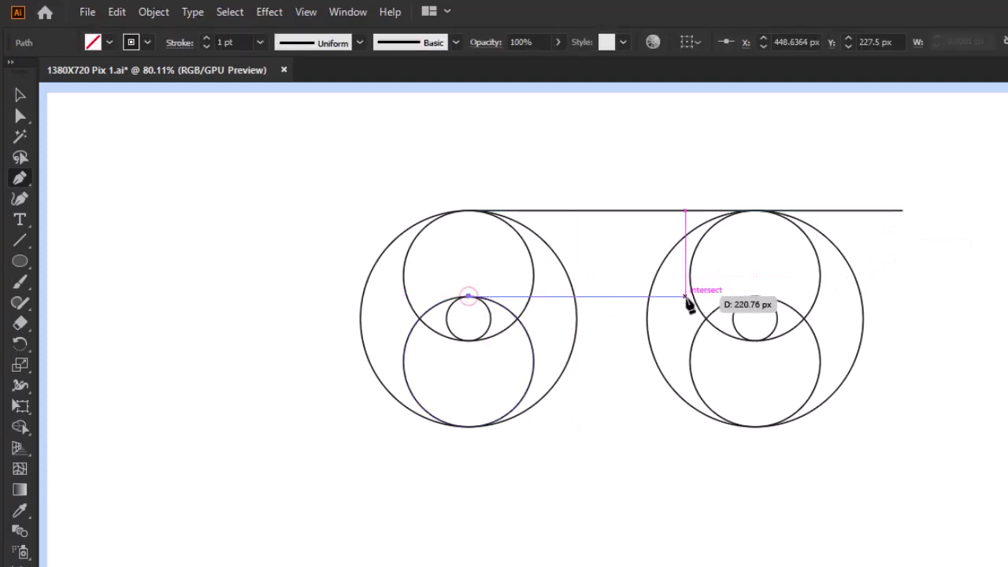
click(903, 297)
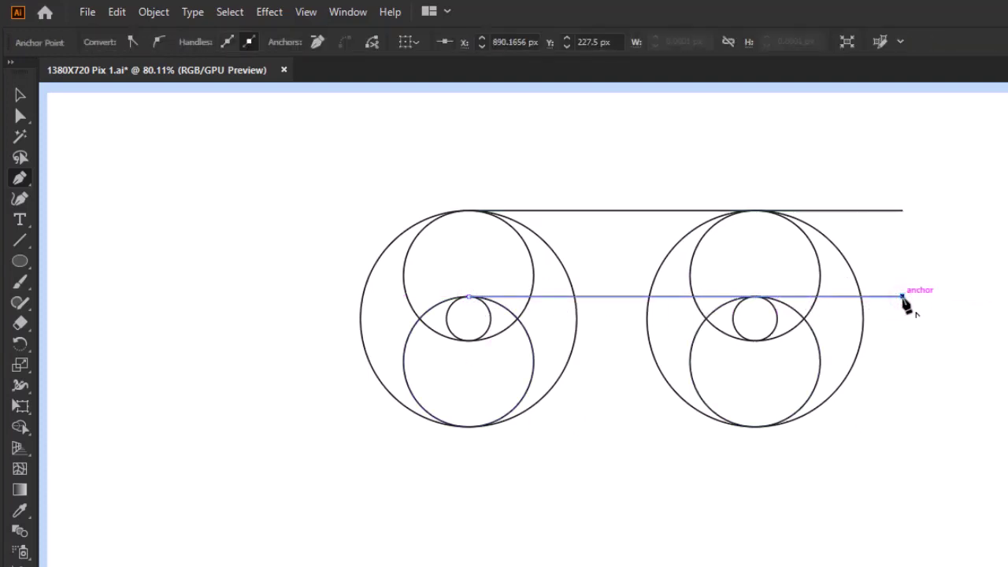
click(469, 340)
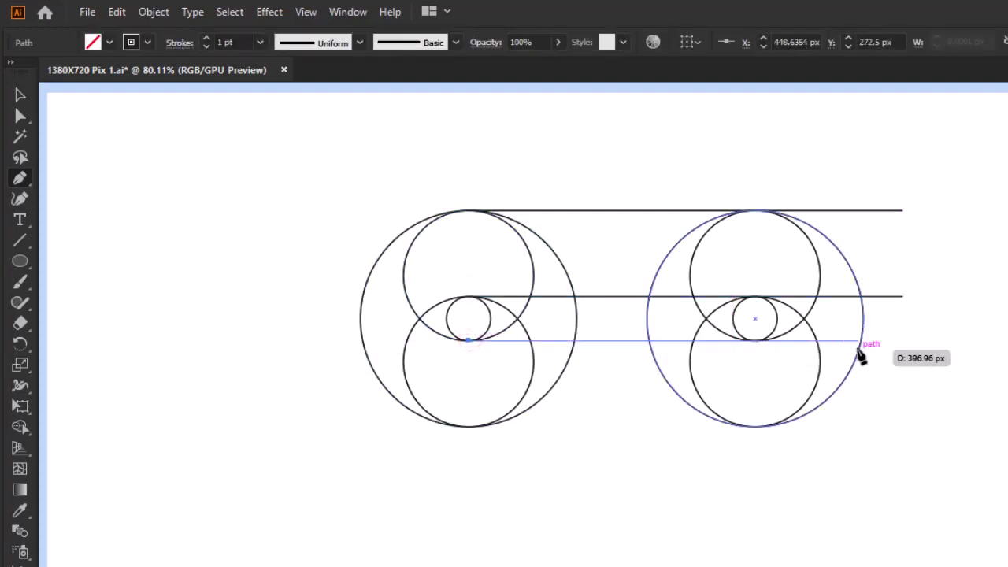
click(902, 340)
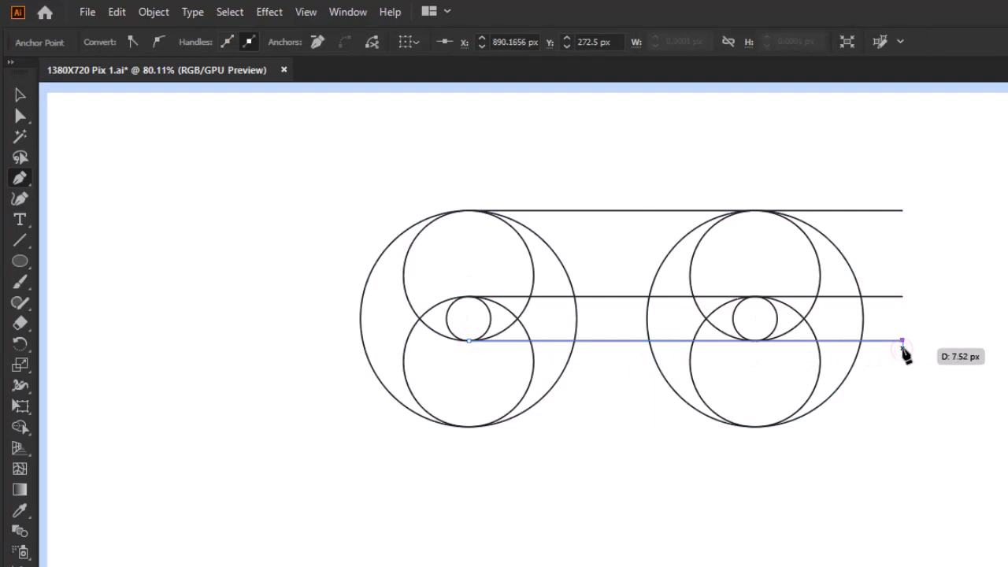
click(468, 427)
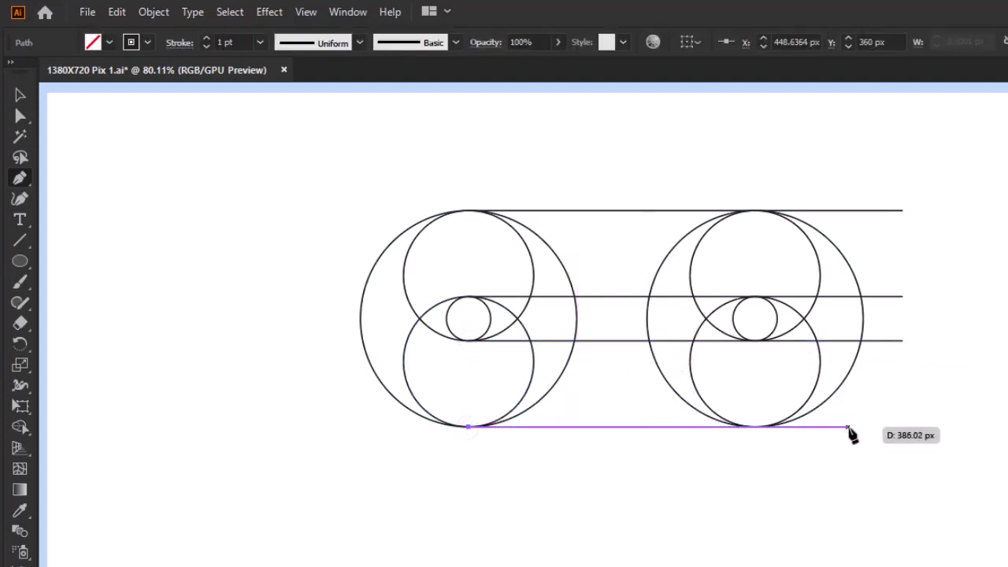
click(902, 427)
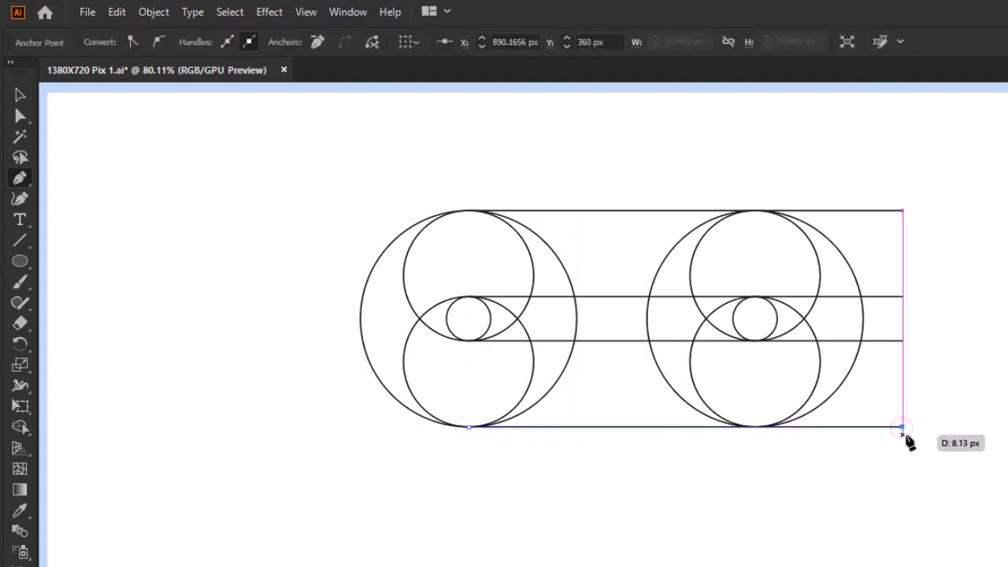
key(Escape)
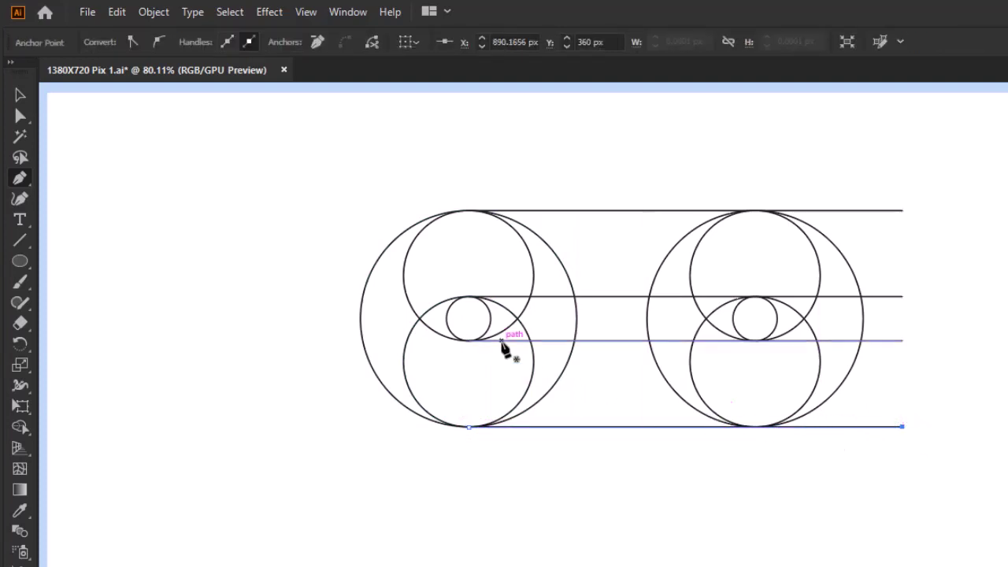
Stretch the four lines left past the original circles to 593.91 px wide
click(20, 96)
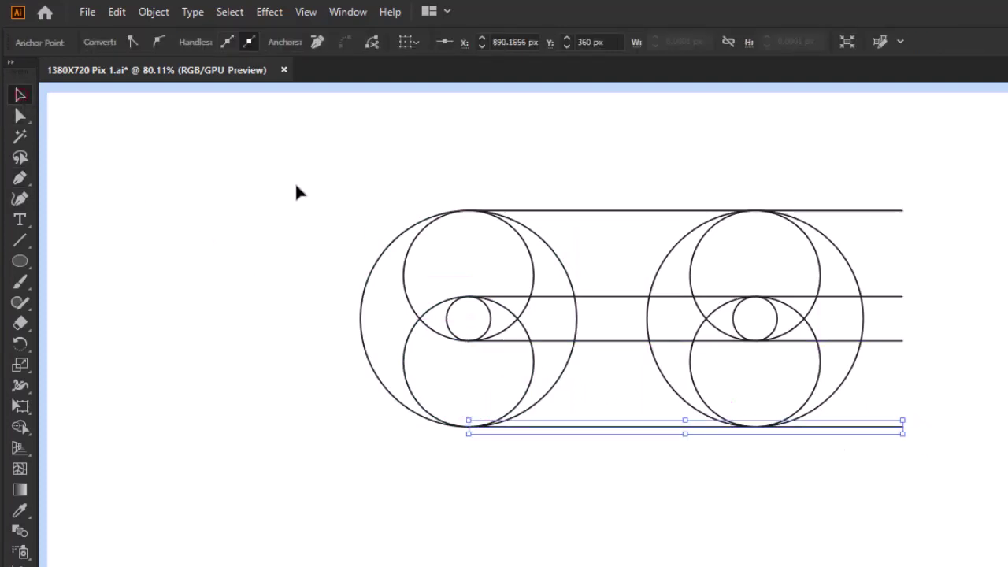
click(463, 383)
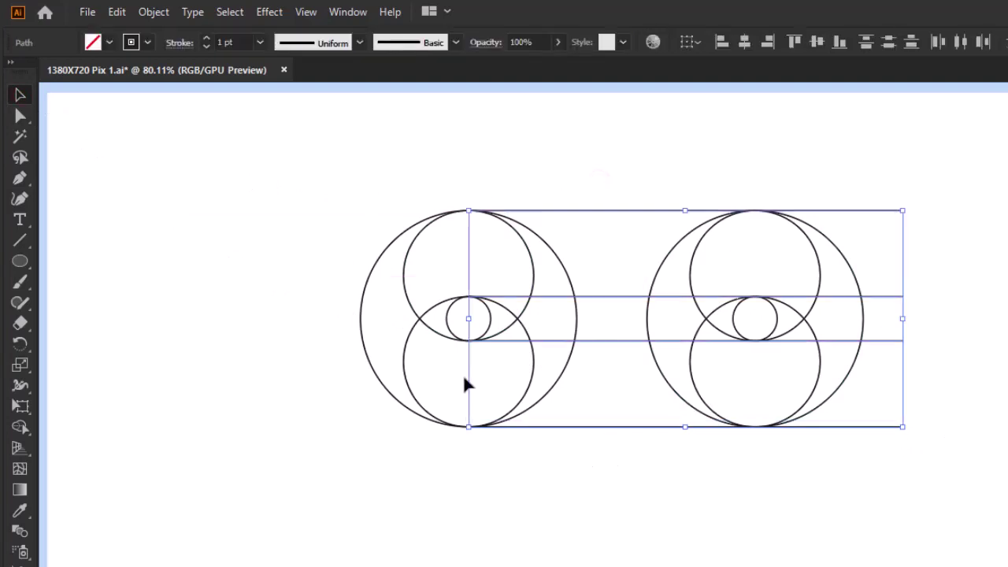
drag(466, 320, 318, 323)
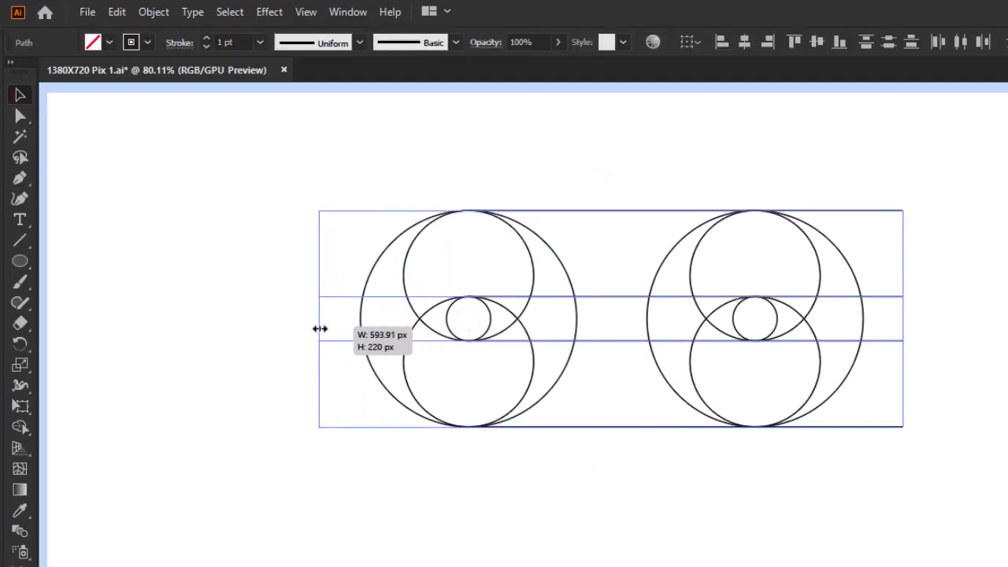
click(570, 468)
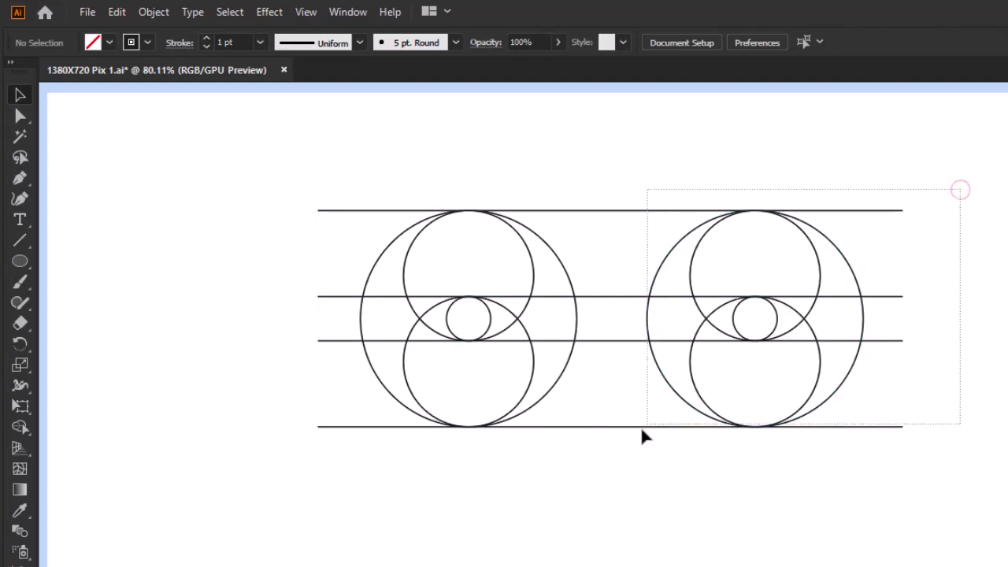
Make a -90° rotated copy of the right circle set and lines, nudged down below the row
drag(642, 431, 618, 450)
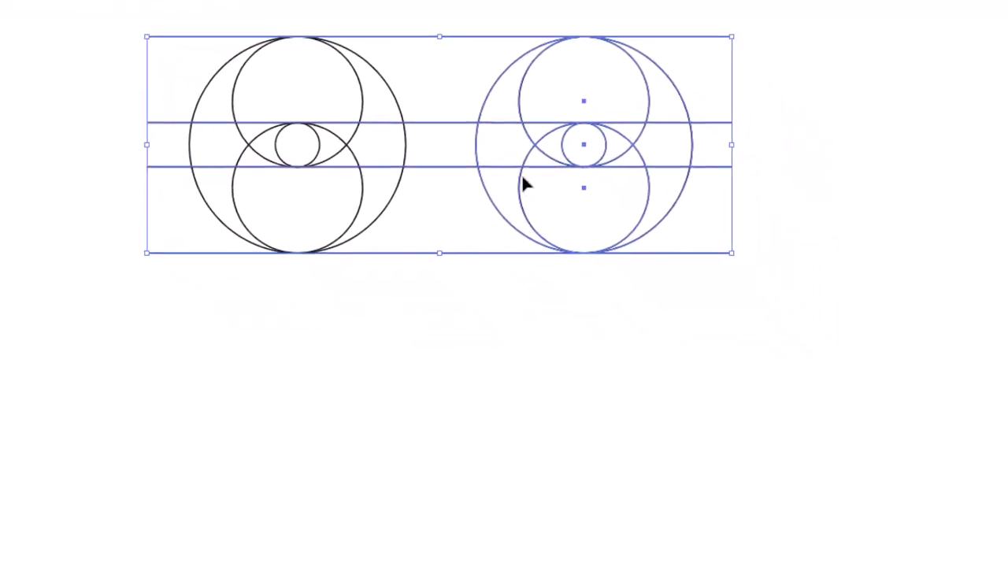
right_click(501, 150)
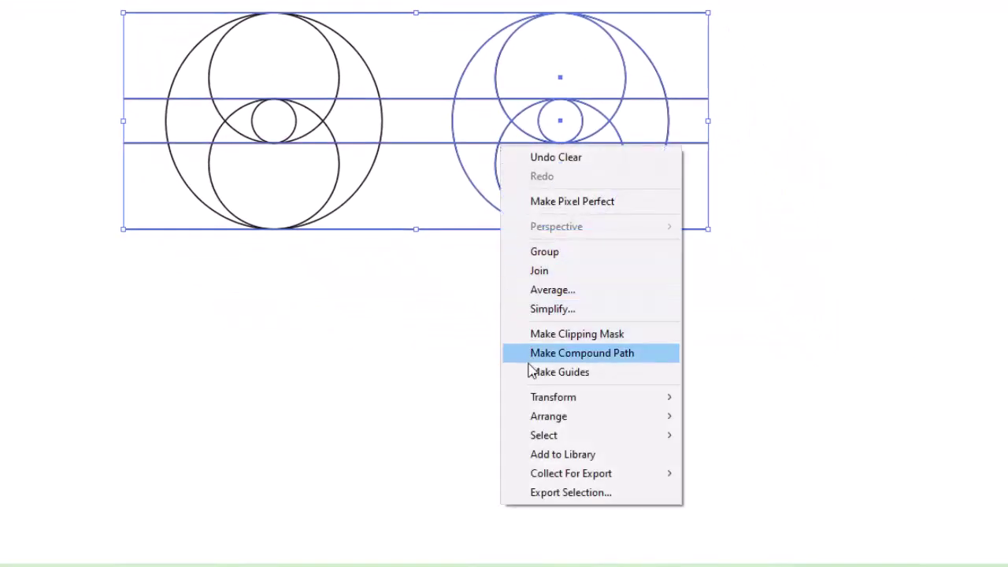
mouse_move(552, 397)
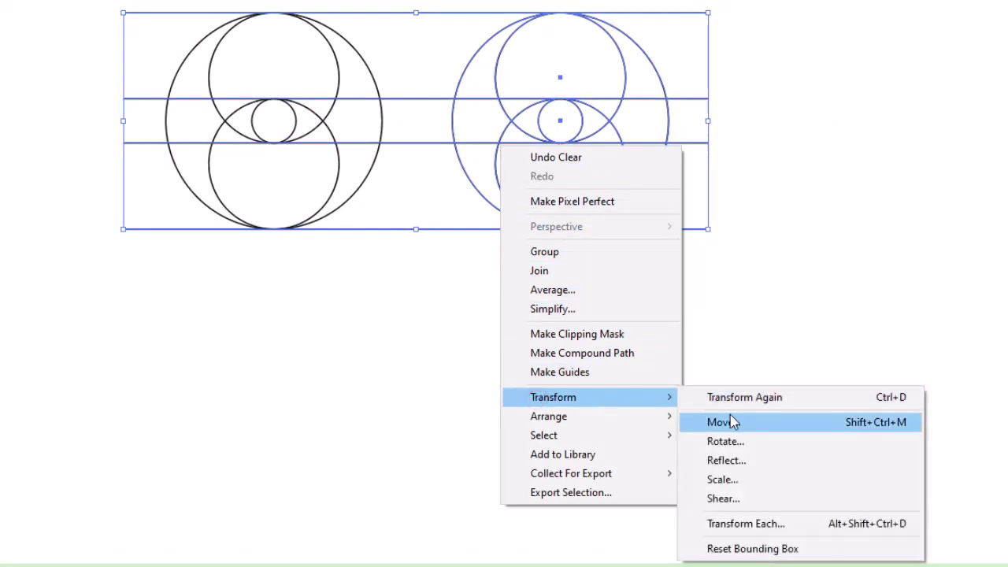
click(762, 444)
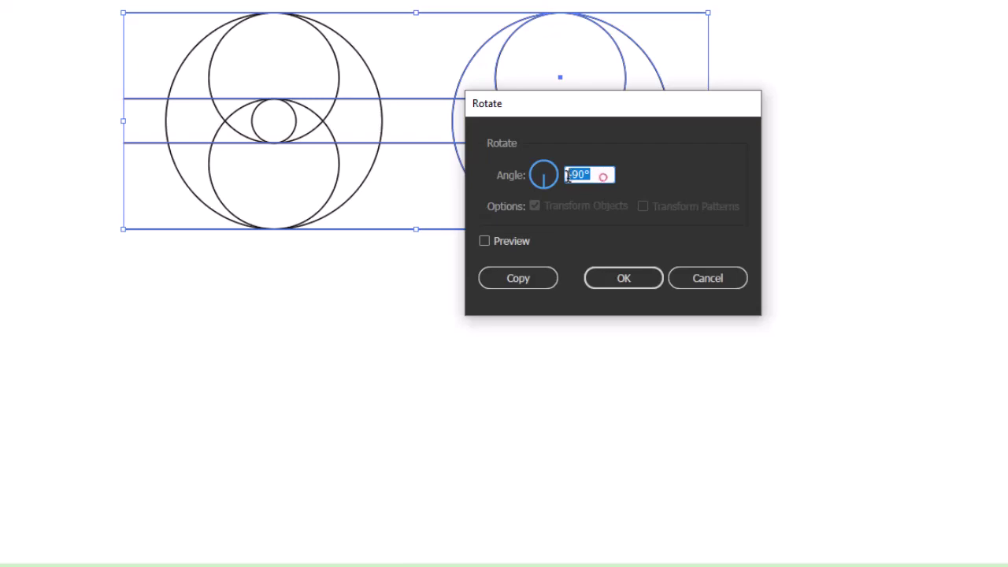
click(532, 280)
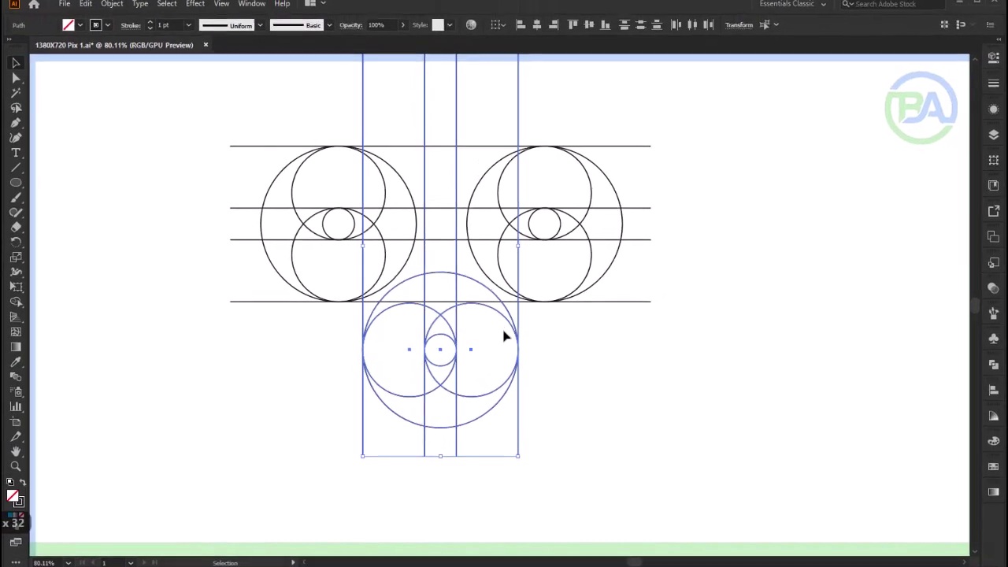
key(Down)
key(Down)
key(Down)
key(Down)
key(Down)
key(Down)
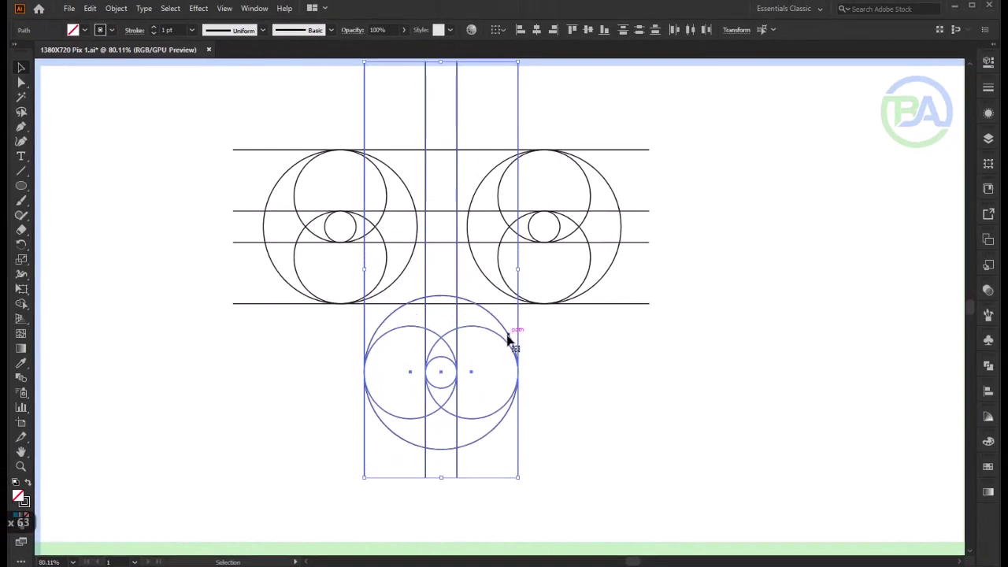
key(Down)
key(Down)
key(Down)
key(Down)
key(Down)
key(Down)
key(Down)
key(Down)
key(Down)
key(Down)
key(Down)
key(Down)
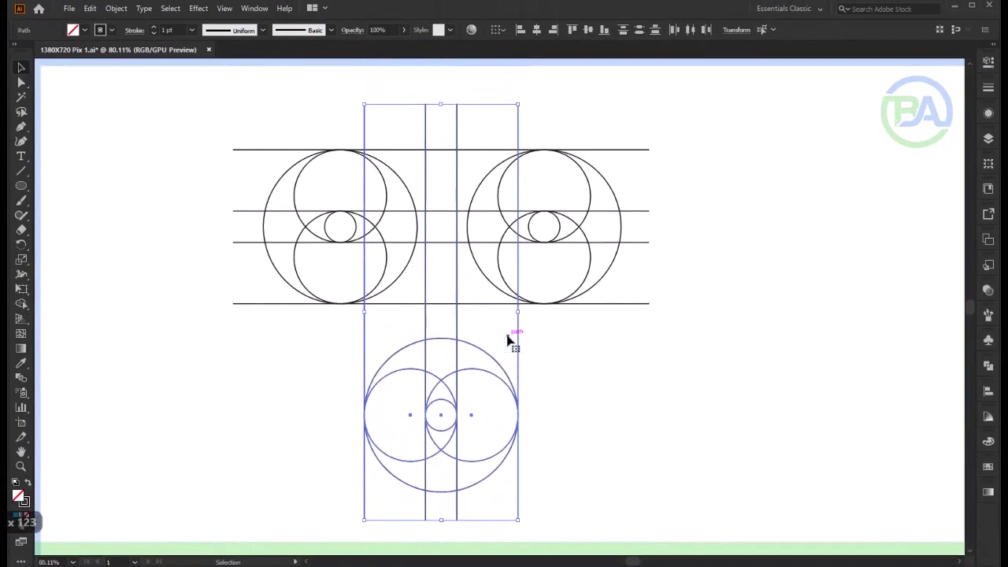
key(Down)
key(Down)
key(Down)
key(Down)
key(Down)
key(Down)
key(Down)
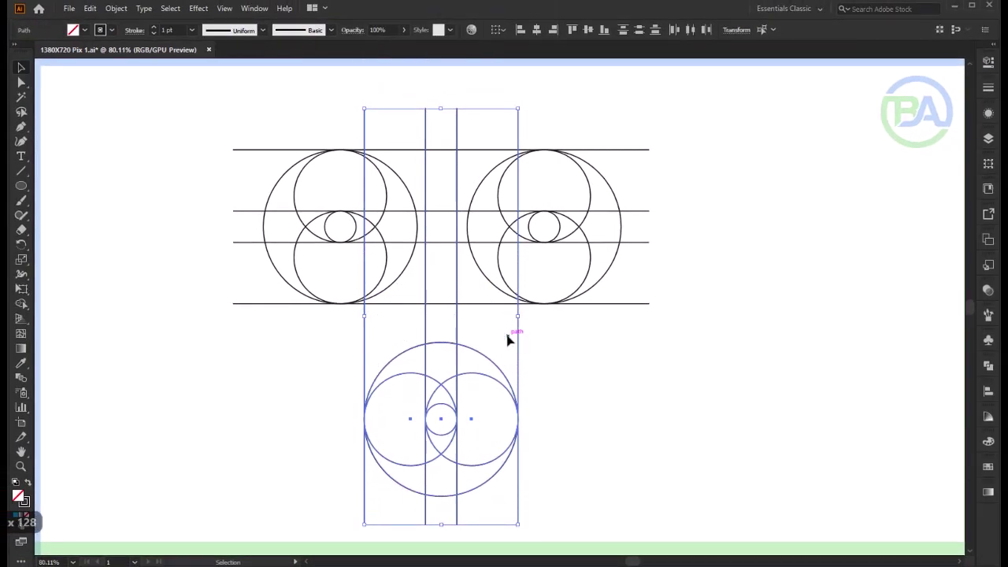
click(535, 347)
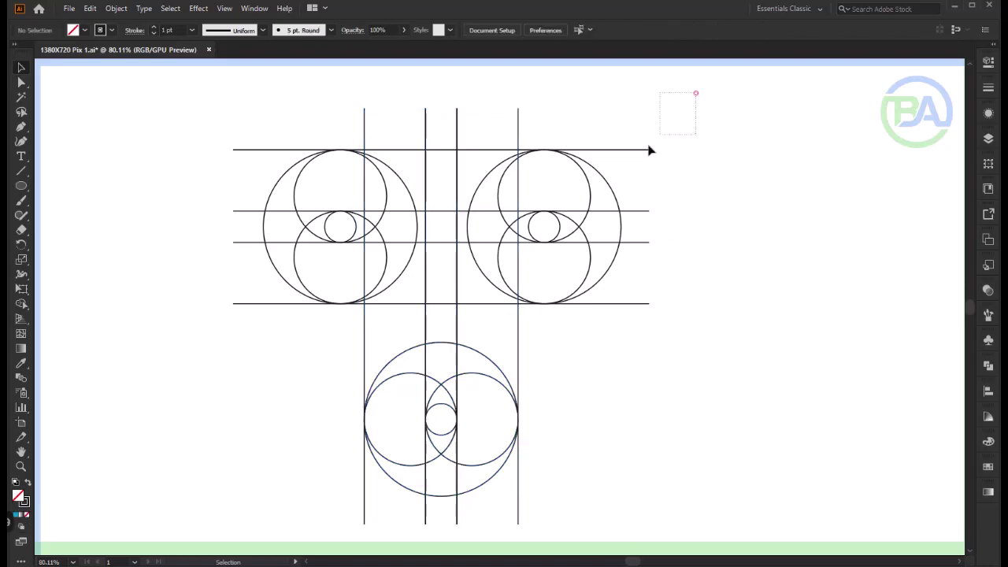
Select all construction paths and set up the Shape Builder with a cyan fill
drag(650, 151, 212, 525)
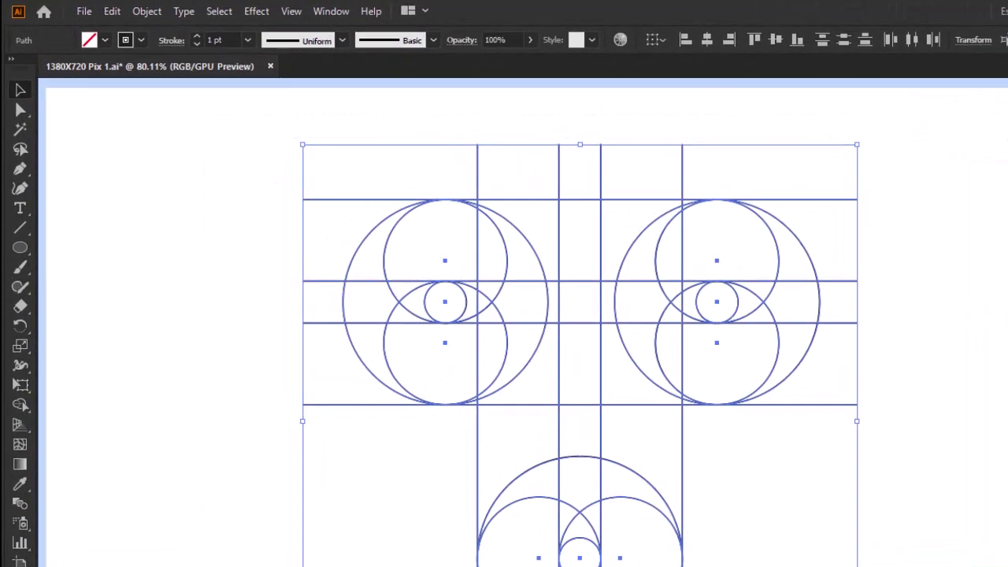
click(21, 404)
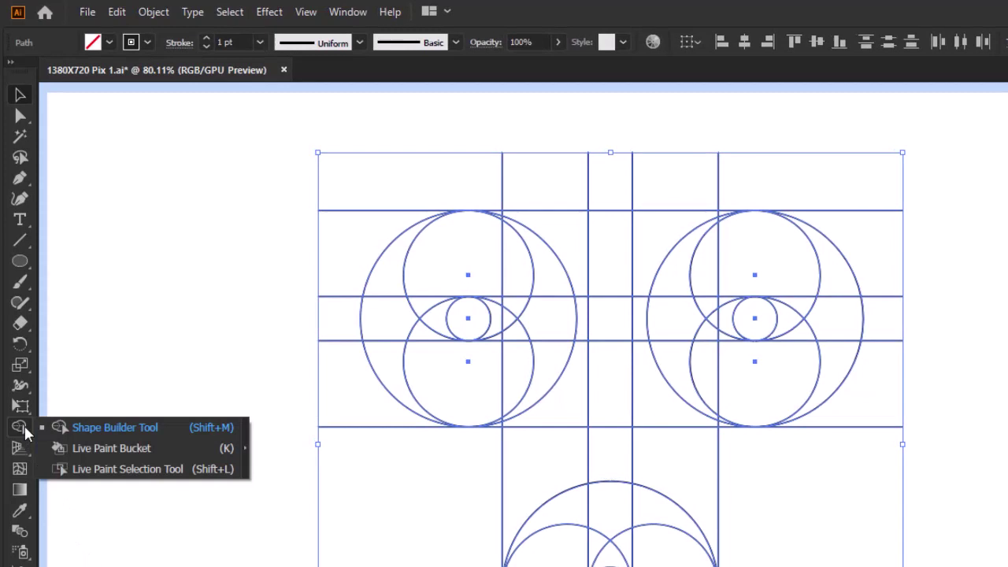
click(118, 427)
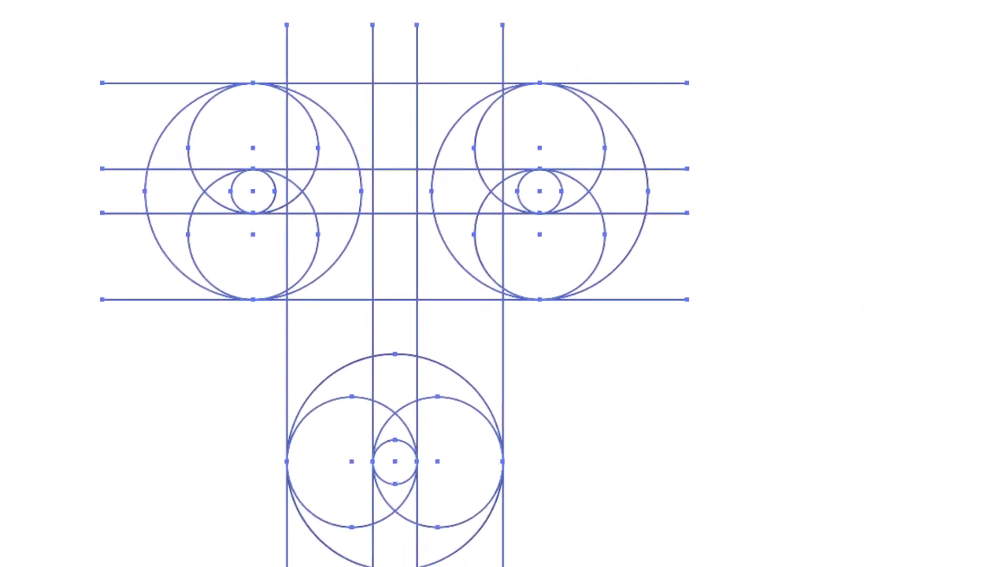
click(990, 429)
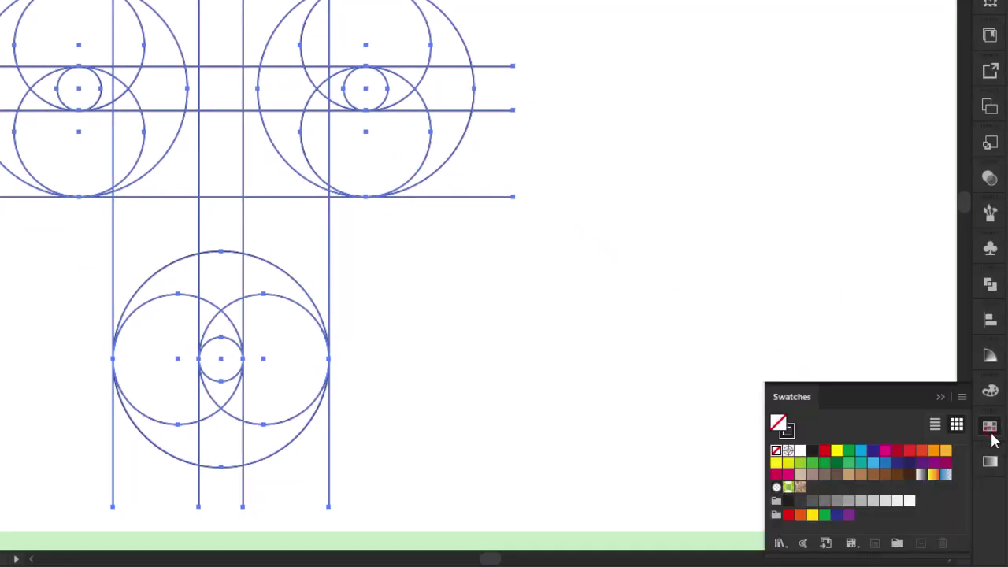
click(861, 453)
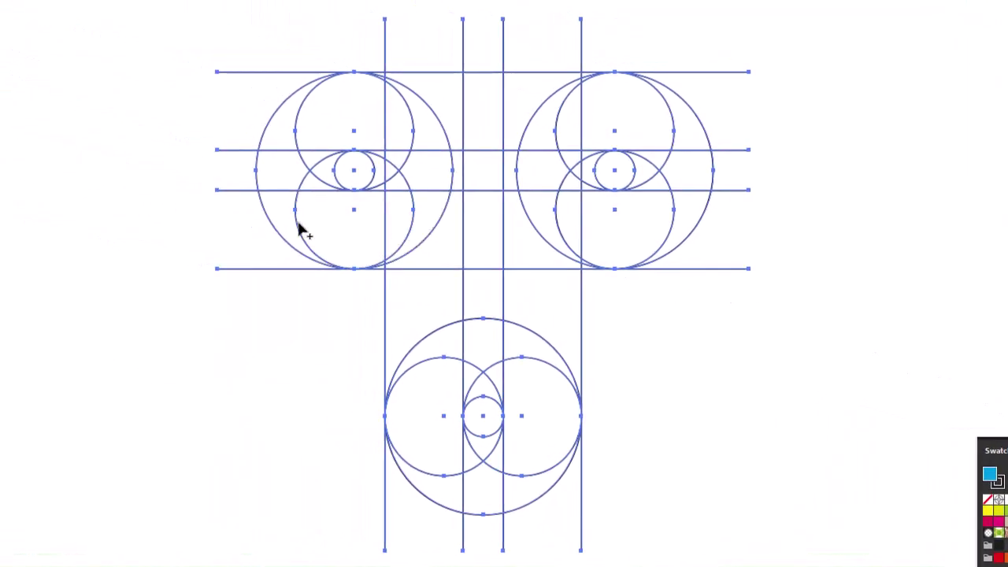
Merge the crescent, bar, right curl and hooked stem regions into one cyan T
mouse_move(285, 224)
mouse_down()
mouse_move(349, 128)
mouse_move(596, 109)
mouse_up()
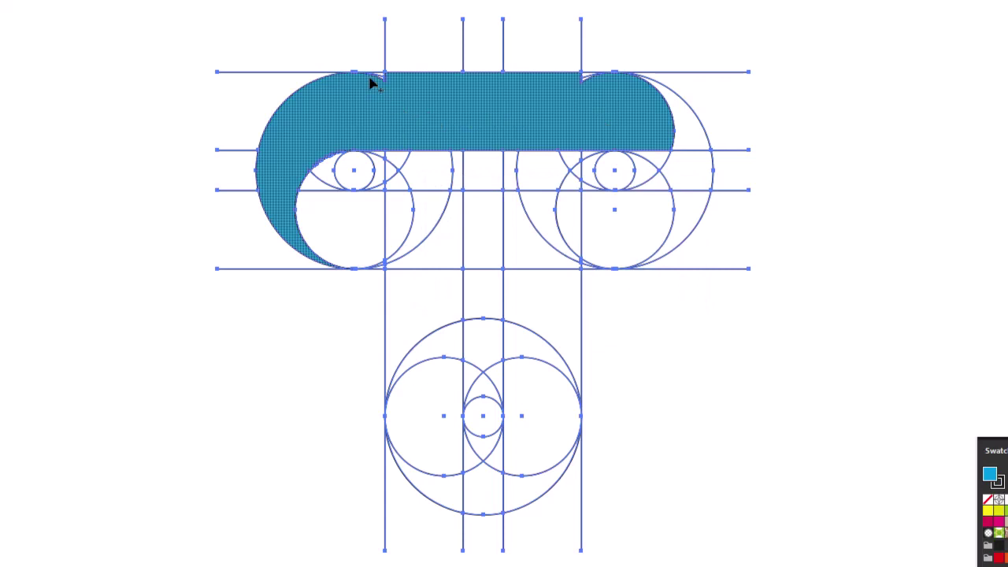
drag(583, 93, 581, 78)
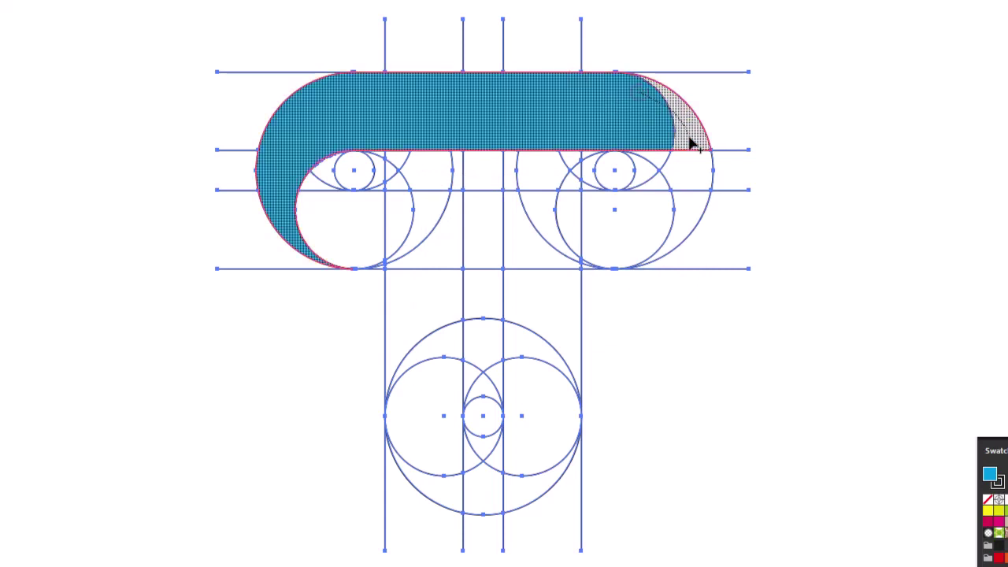
drag(664, 113, 682, 189)
click(662, 162)
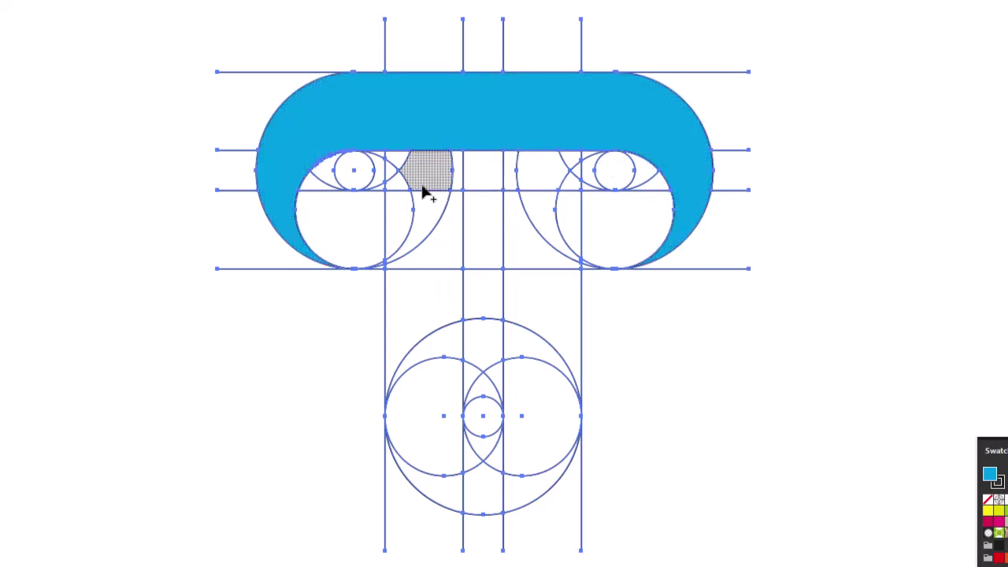
mouse_move(422, 134)
mouse_down()
mouse_move(400, 172)
mouse_move(408, 217)
mouse_move(443, 249)
mouse_move(430, 295)
mouse_move(425, 420)
mouse_move(441, 479)
mouse_move(482, 499)
mouse_move(533, 495)
mouse_move(490, 489)
mouse_up()
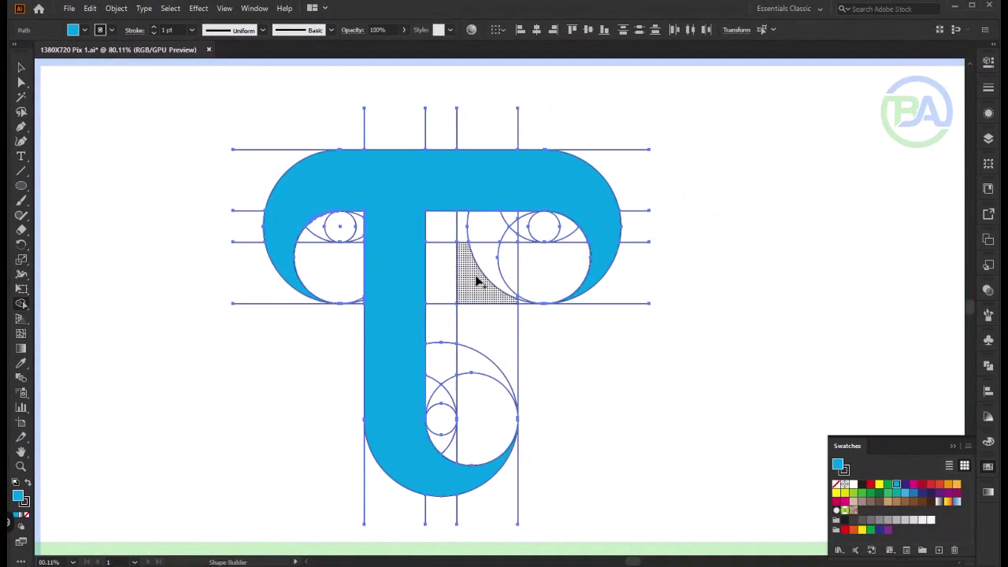
Zoom in, select all artwork and set up the Shape Builder with a light grey fill
key(z)
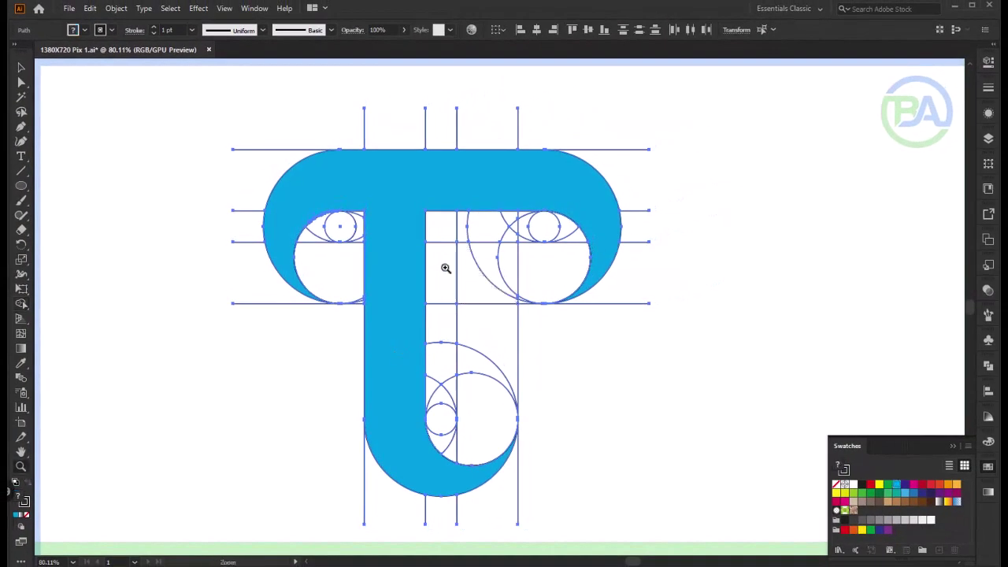
key(ctrl+shift+a)
drag(446, 266, 478, 286)
key(ctrl+a)
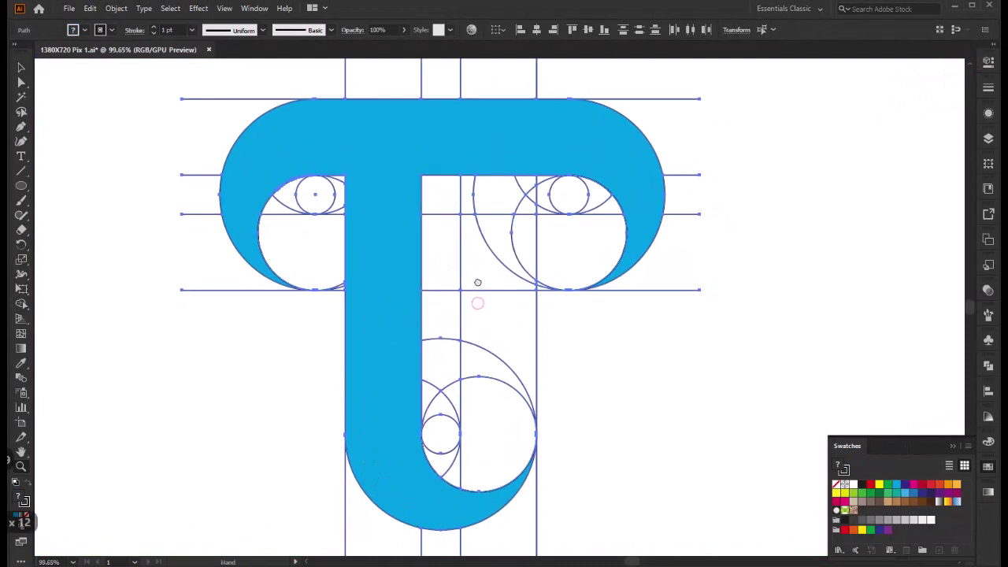
click(23, 307)
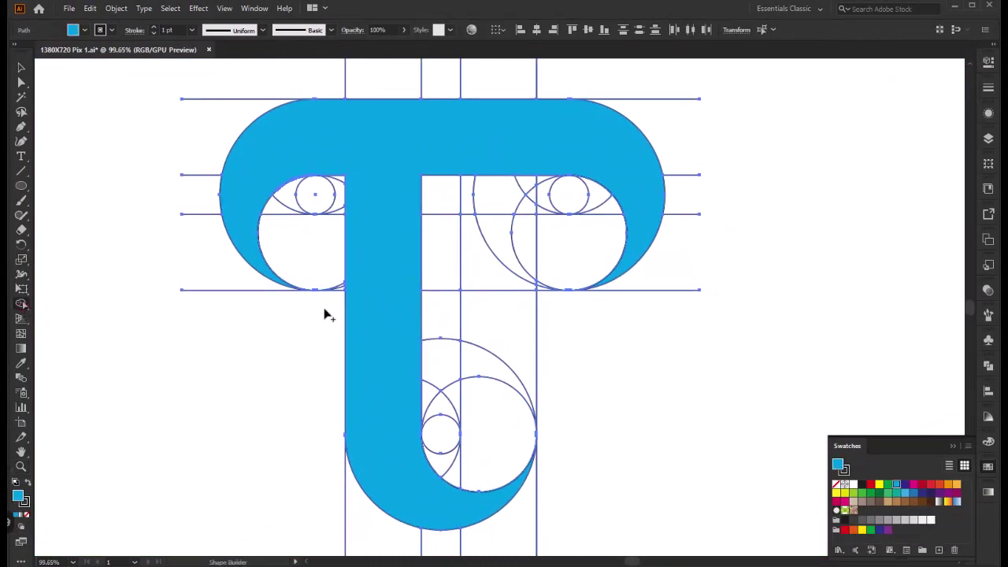
click(895, 520)
Merge the left crescent, crossbar and right-hand stem into one grey ribbon
drag(281, 213, 343, 291)
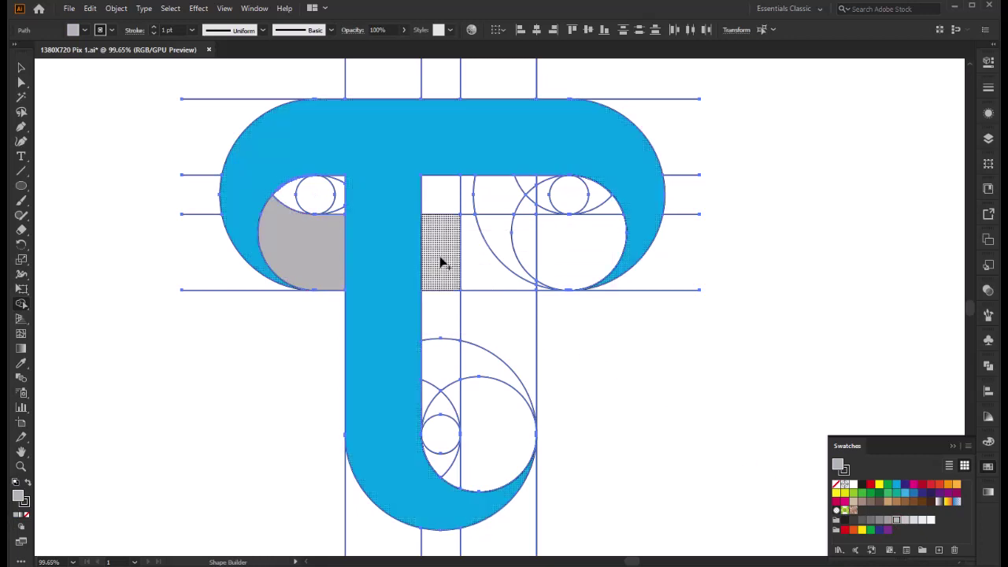
mouse_move(440, 258)
mouse_down()
mouse_move(584, 244)
mouse_move(607, 214)
mouse_up()
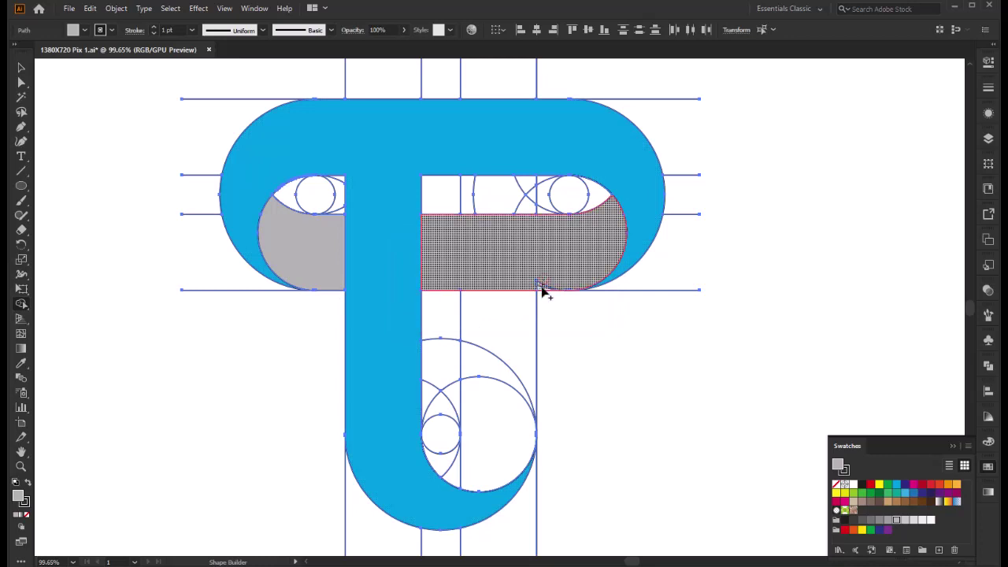
drag(503, 287, 486, 422)
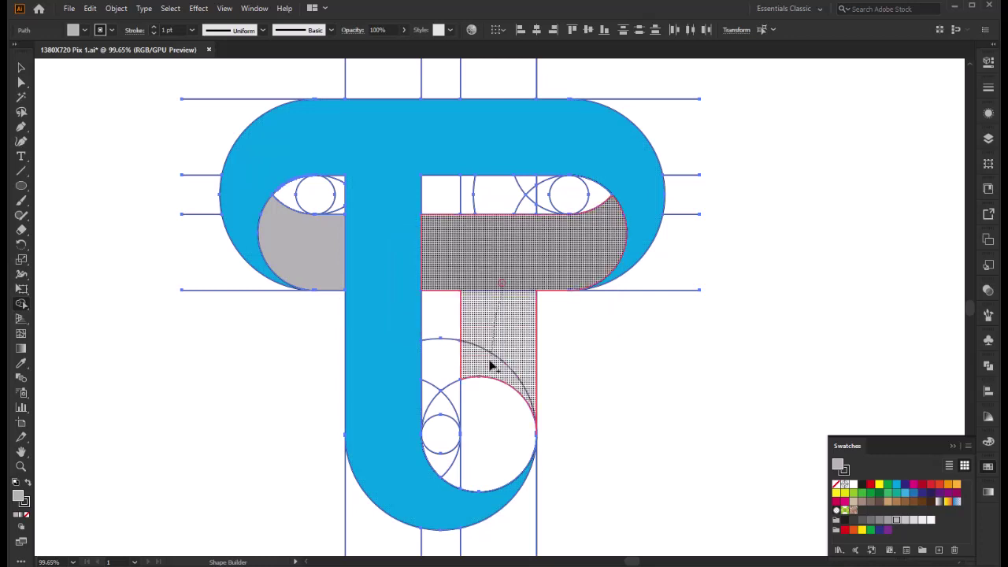
drag(470, 460, 459, 473)
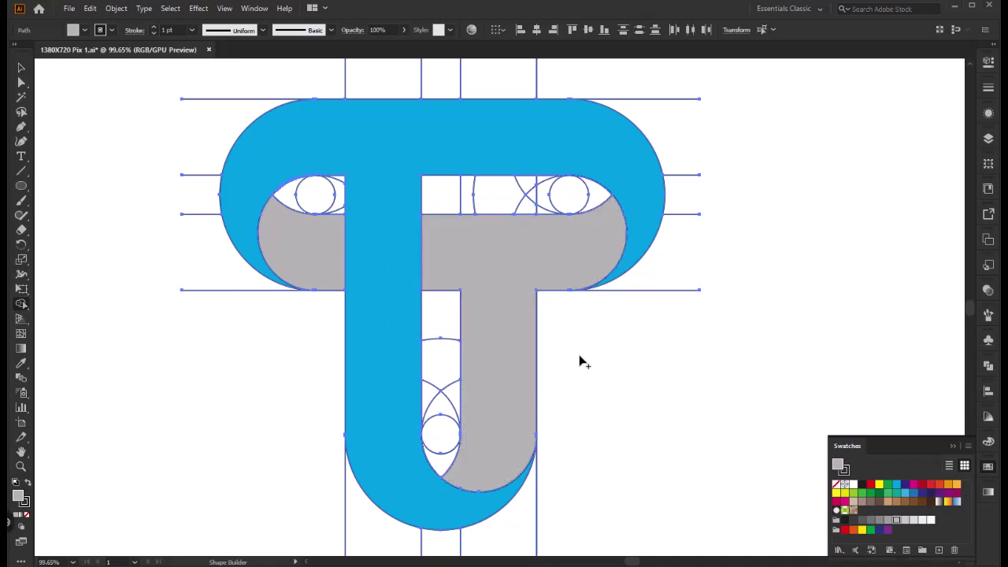
click(22, 69)
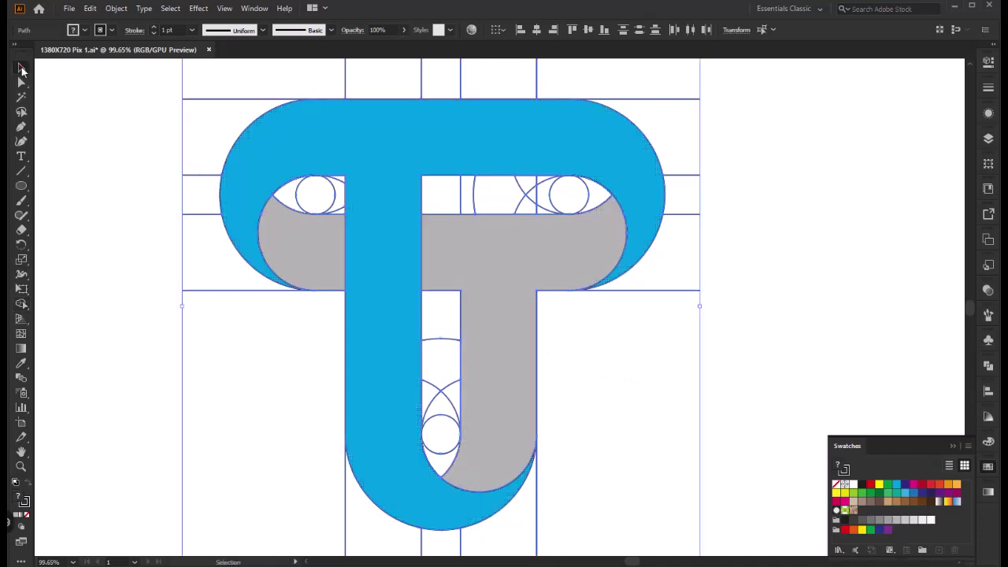
Cut the cyan and grey ribbons, then delete all remaining construction lines
click(130, 155)
click(345, 137)
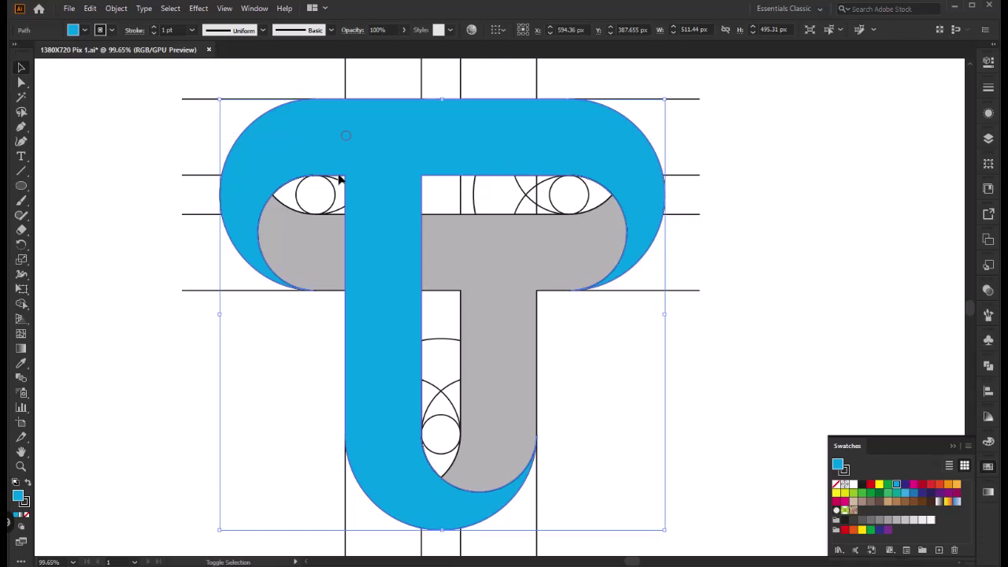
shift+click(315, 242)
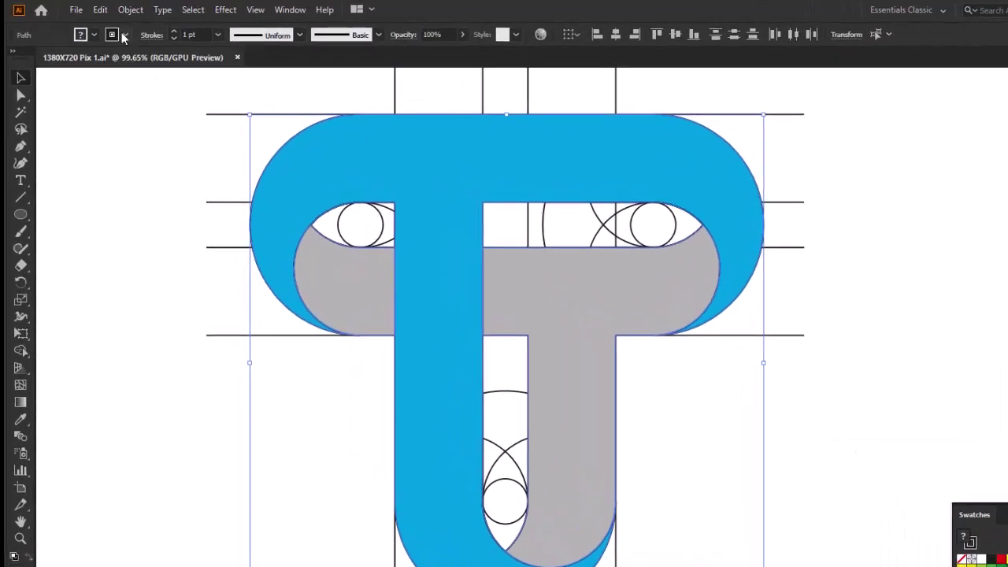
click(90, 8)
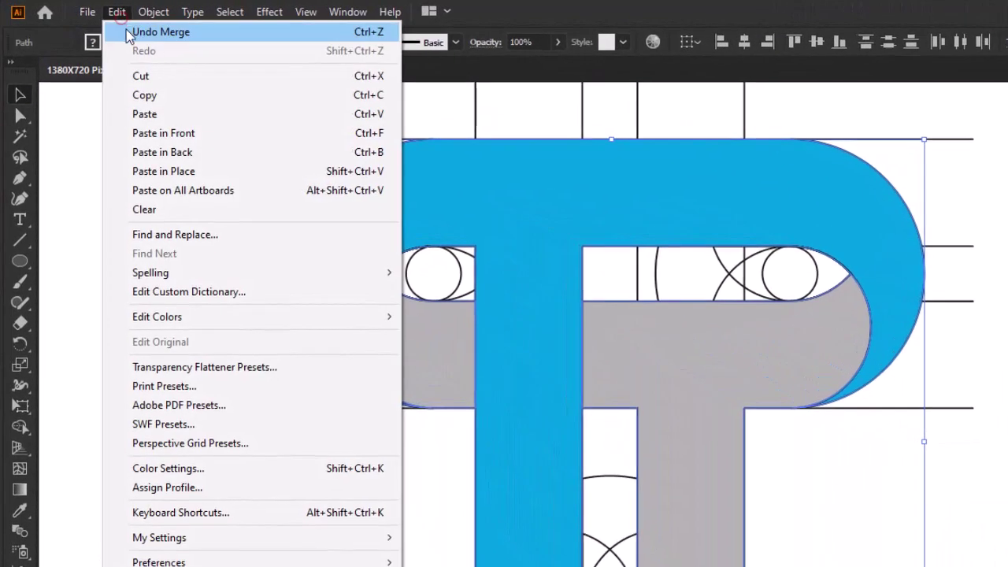
click(140, 76)
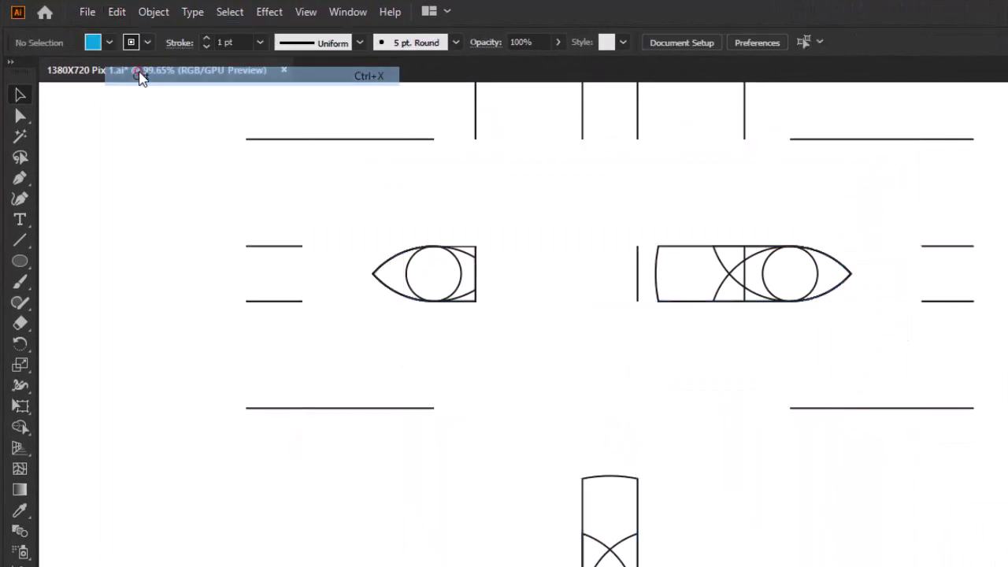
drag(720, 72, 141, 550)
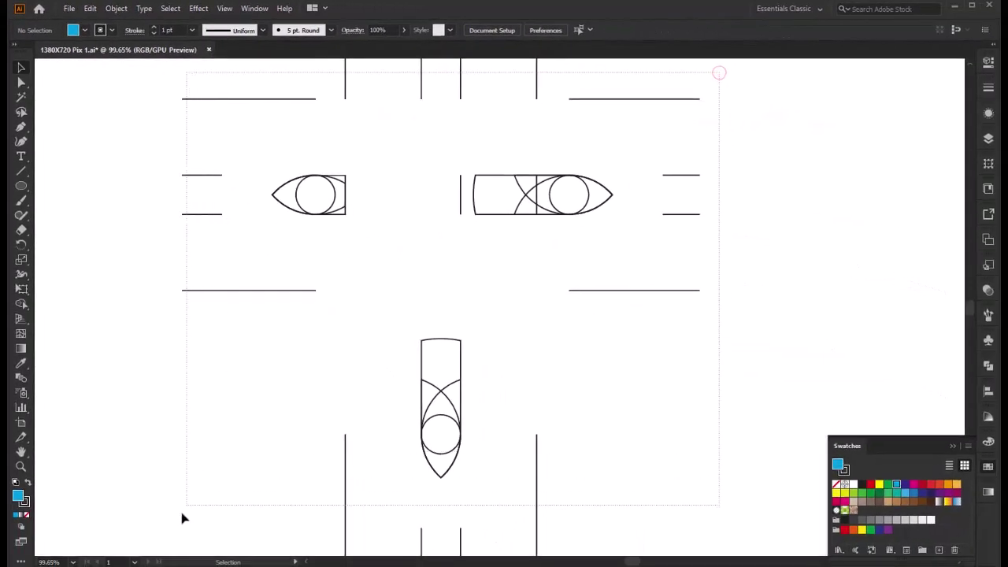
key(Delete)
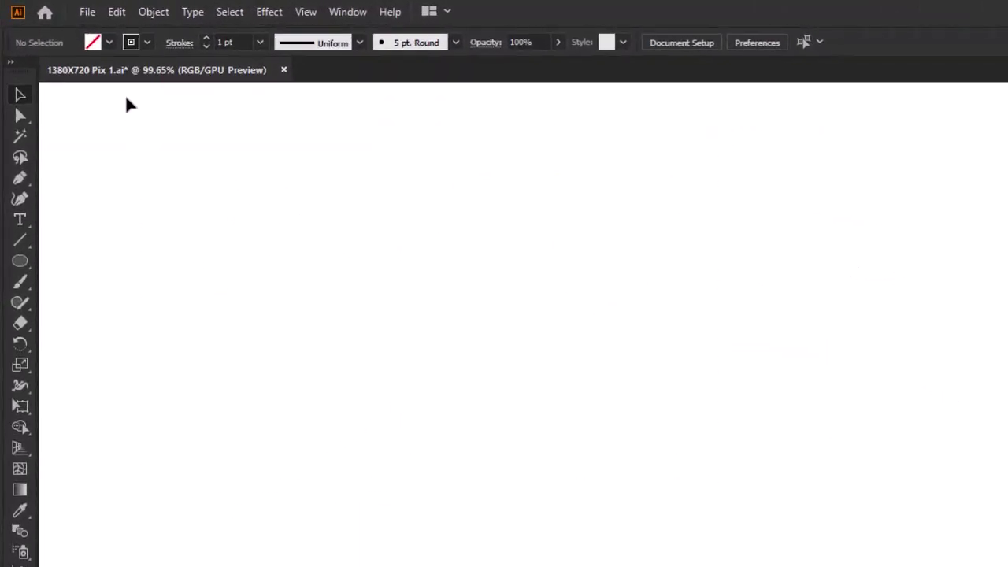
Paste the ribbons back in place without outlines and fit the artboard in the window
click(116, 11)
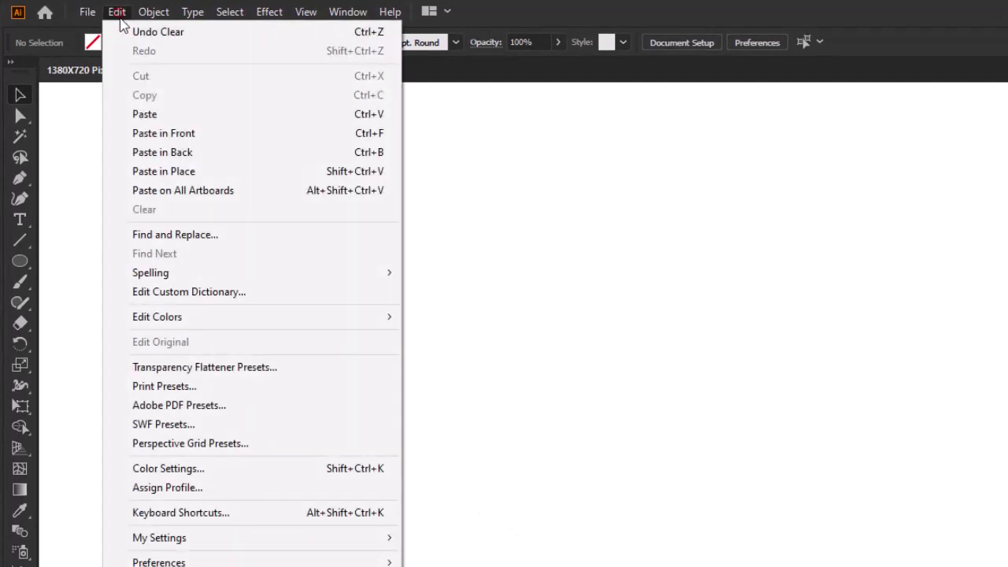
click(189, 170)
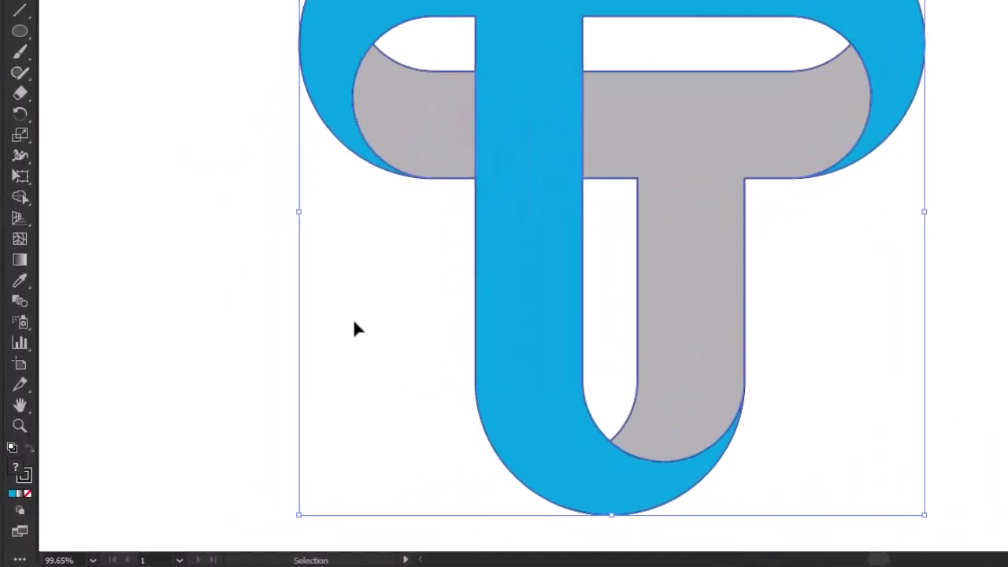
click(28, 493)
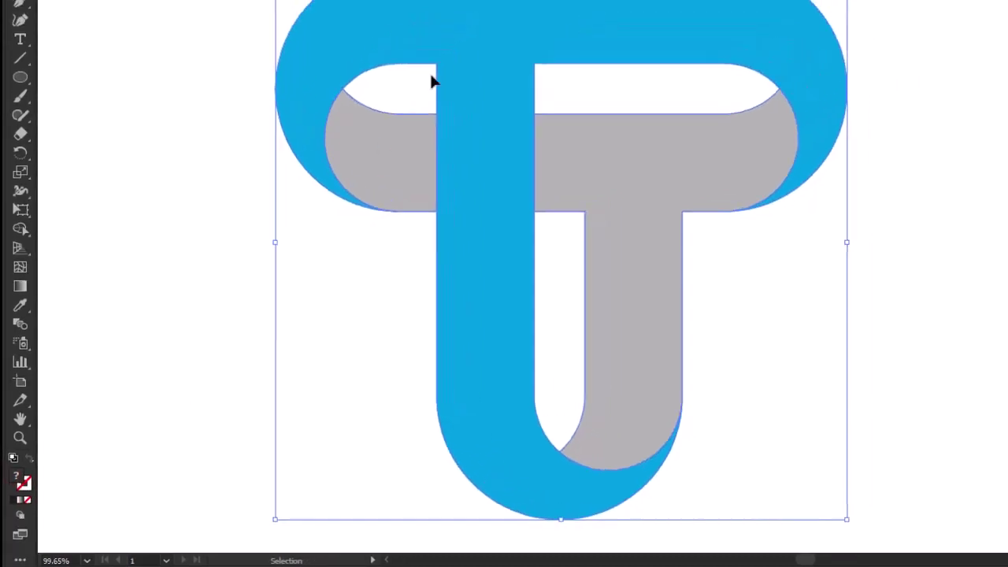
click(772, 248)
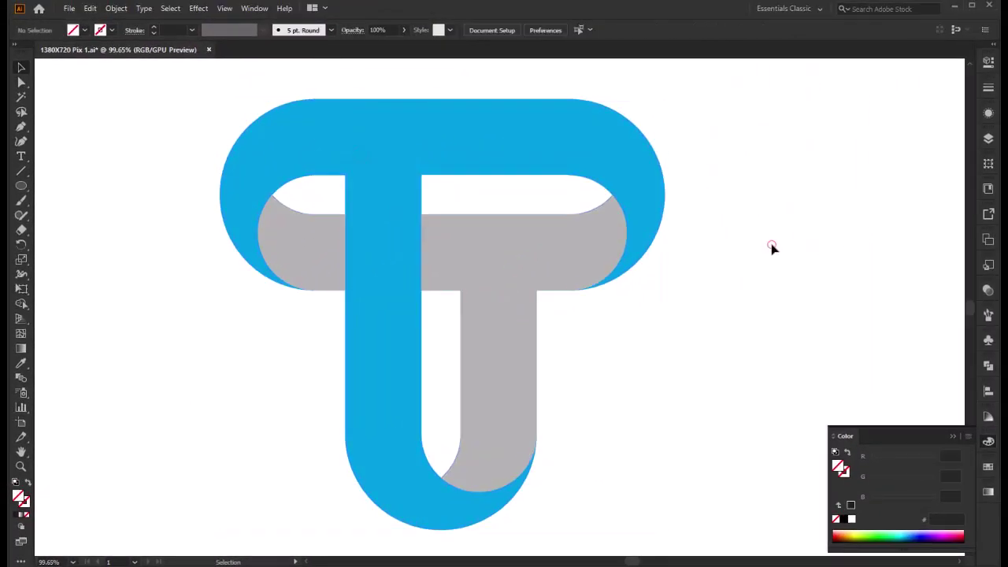
key(ctrl+0)
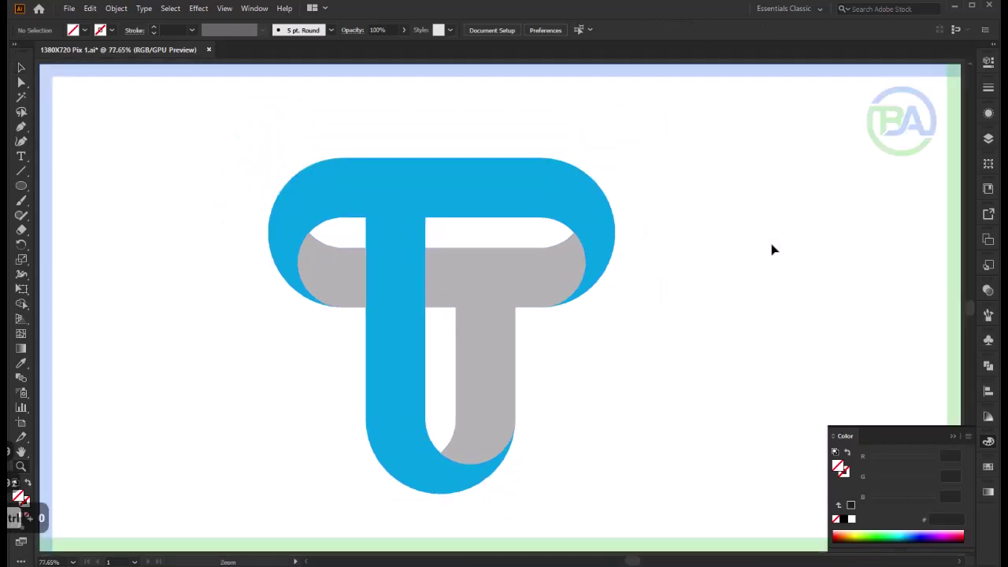
key(F9)
Draw an artboard-sized rectangle filled dark charcoal
click(953, 448)
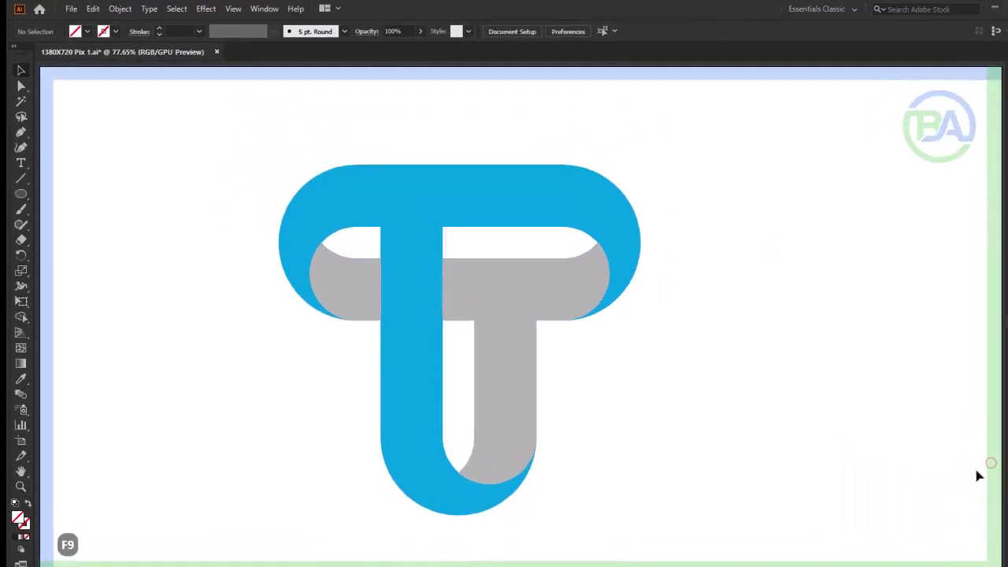
drag(11, 266, 63, 260)
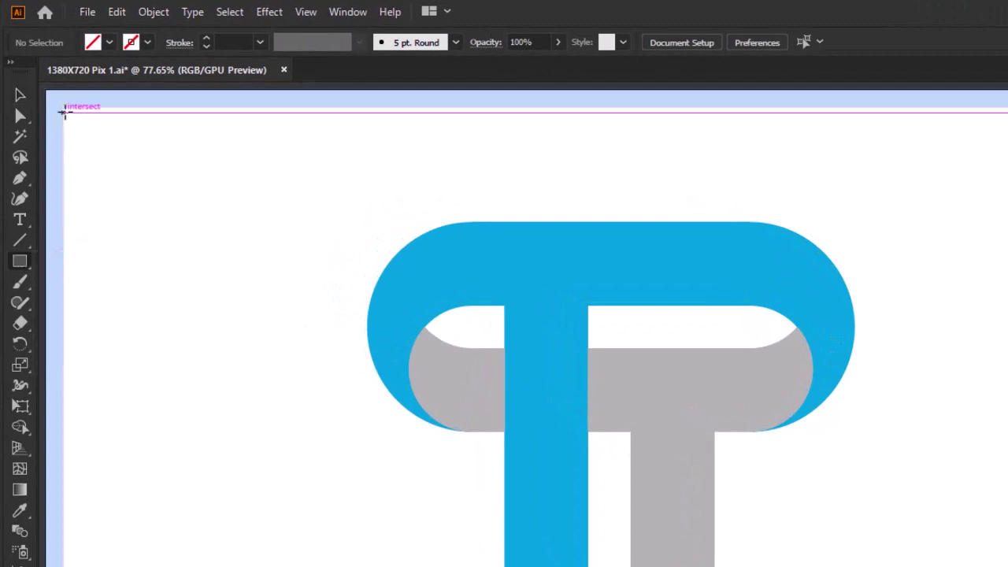
mouse_move(64, 110)
mouse_down()
mouse_move(751, 429)
mouse_move(947, 537)
mouse_up()
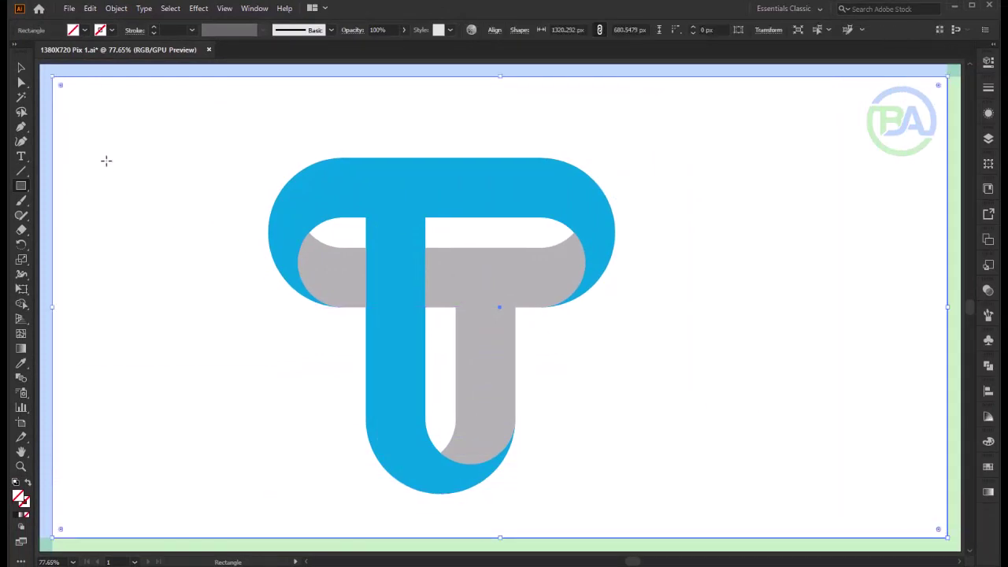
click(85, 31)
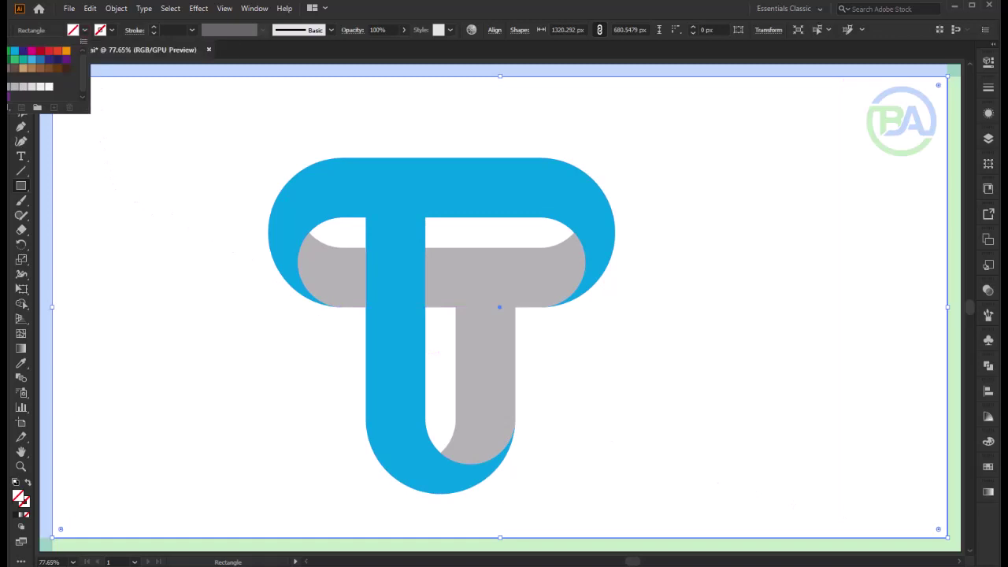
click(47, 87)
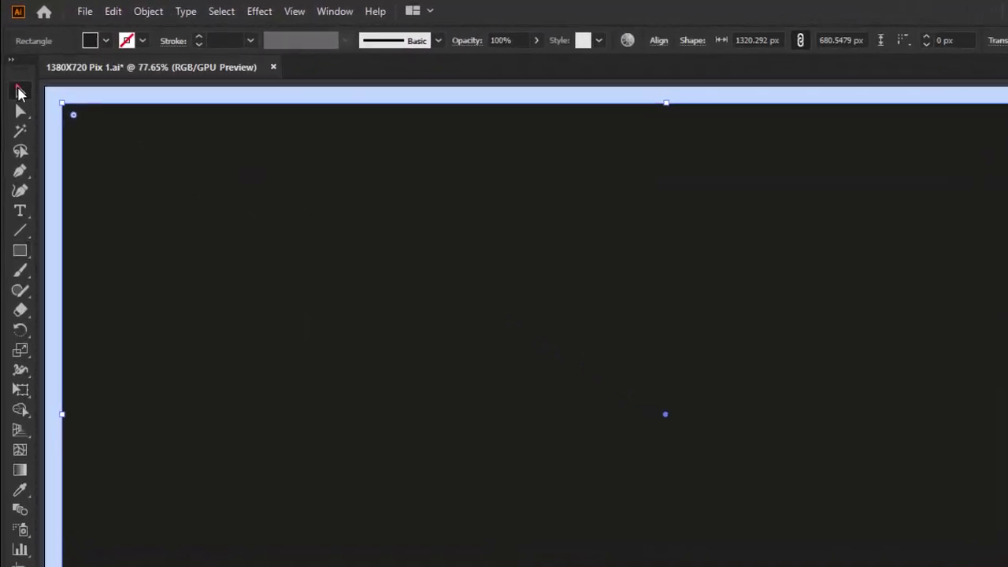
Send the charcoal rectangle to the back and move the T logo up and right
right_click(208, 208)
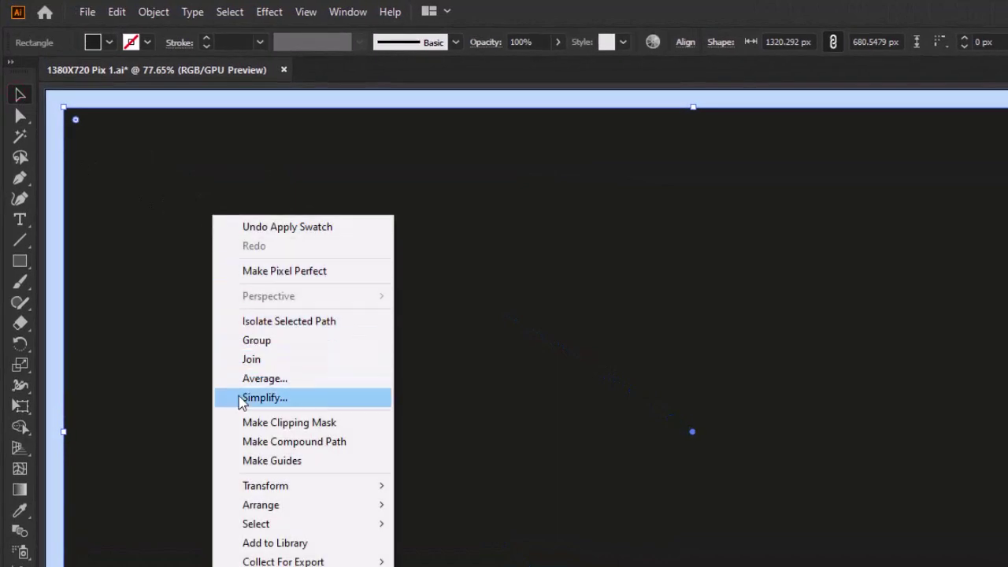
mouse_move(250, 483)
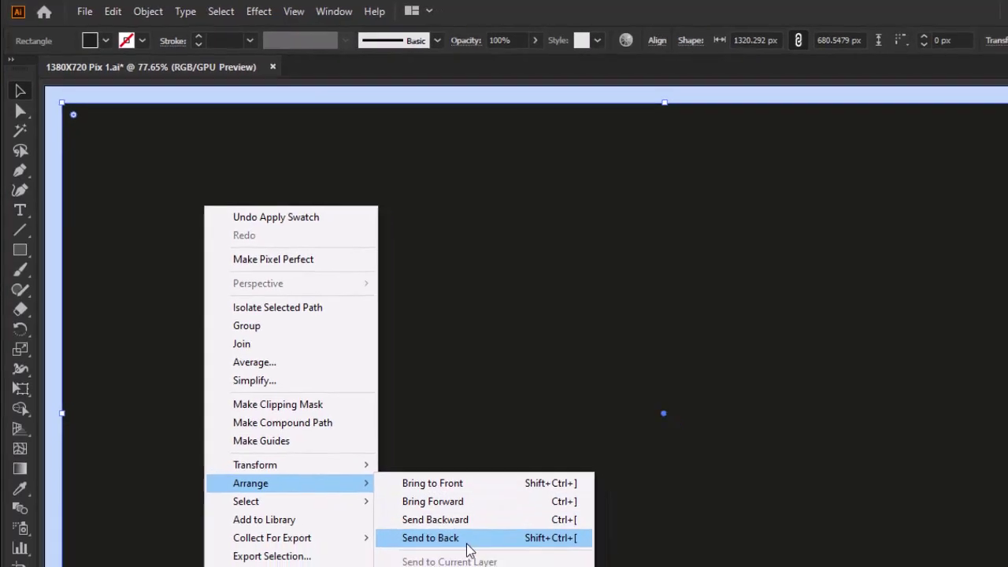
click(481, 563)
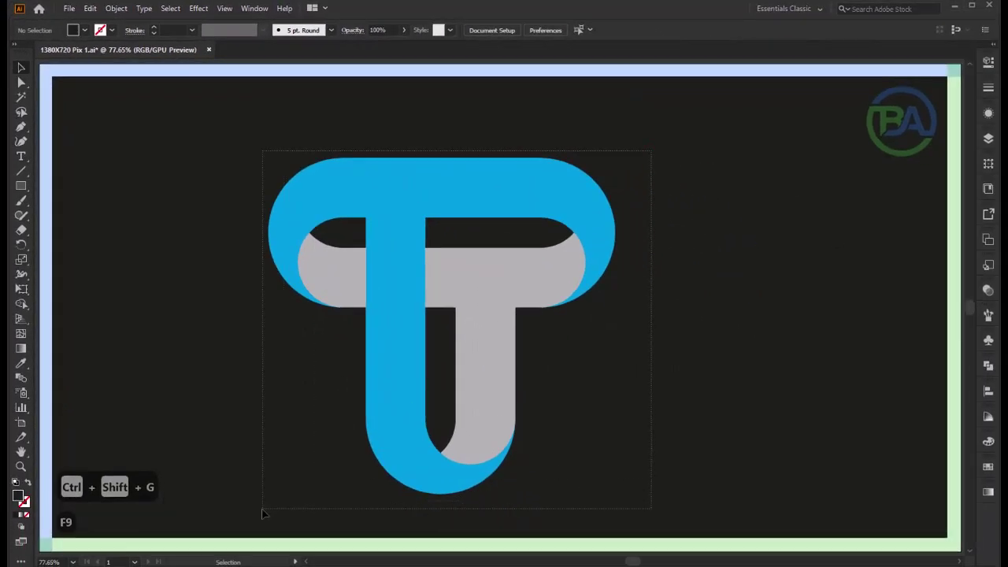
click(374, 377)
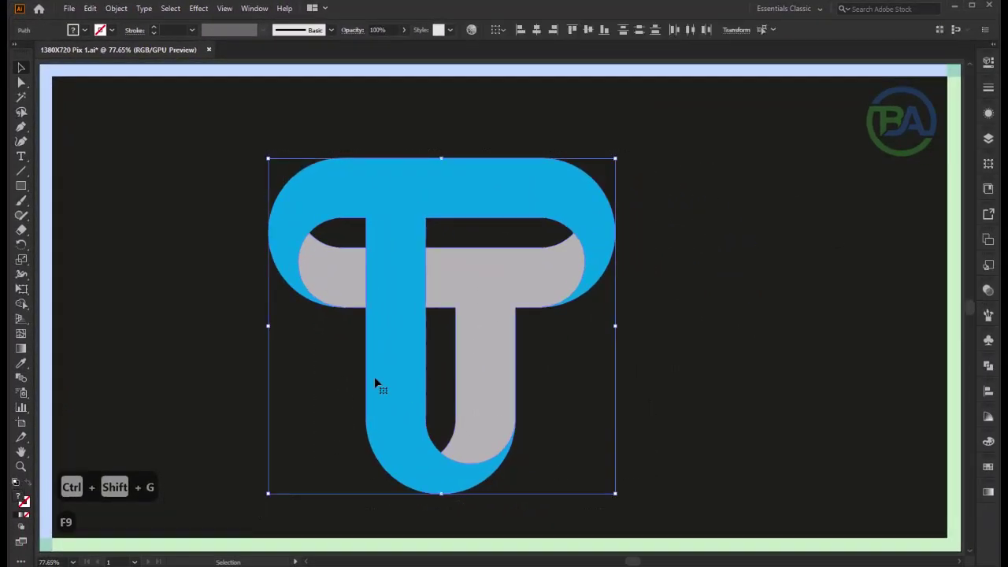
drag(392, 375, 431, 340)
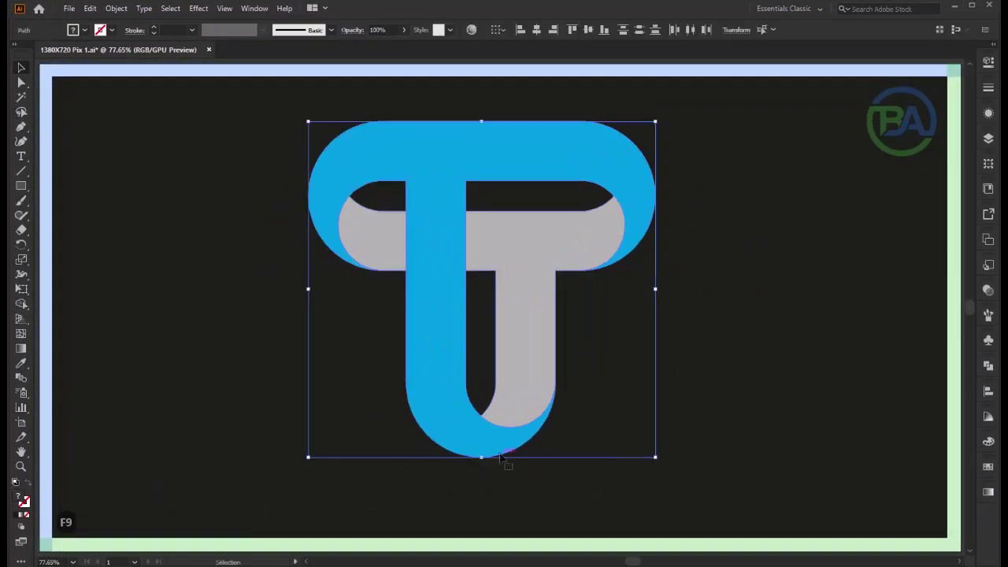
Reposition the T logo and give its blue ribbon a default gradient fill
drag(654, 459, 636, 439)
click(706, 432)
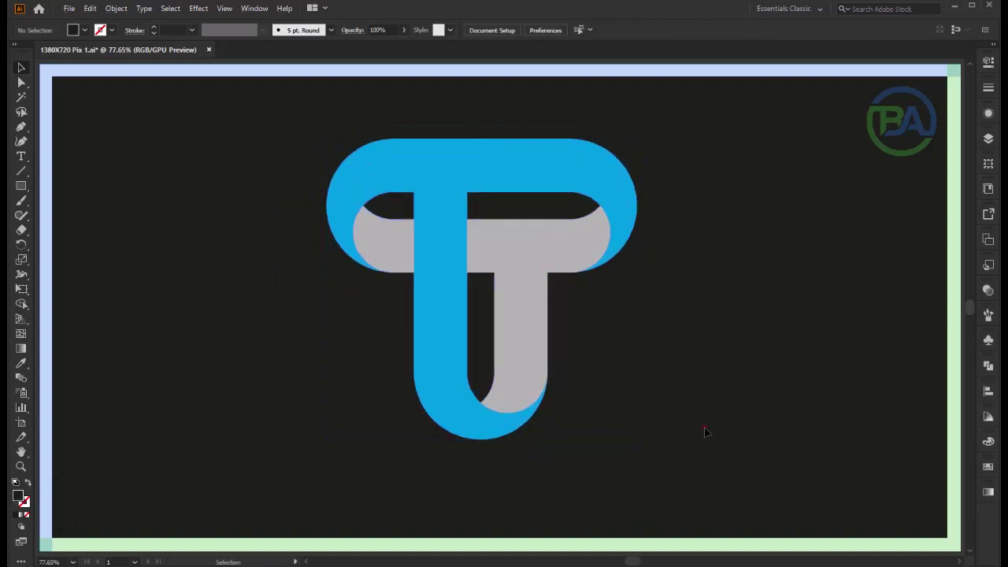
key(ctrl+a)
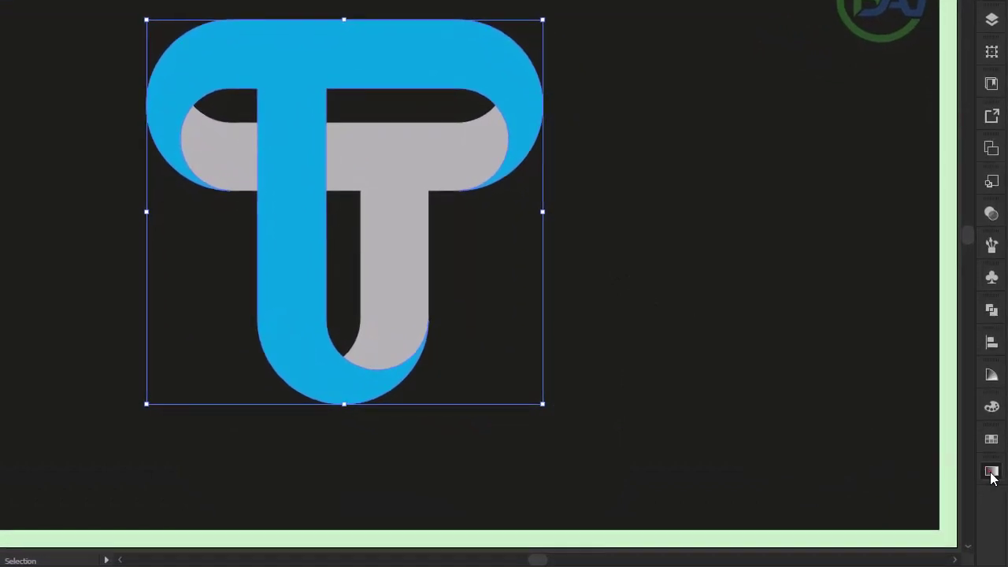
click(991, 472)
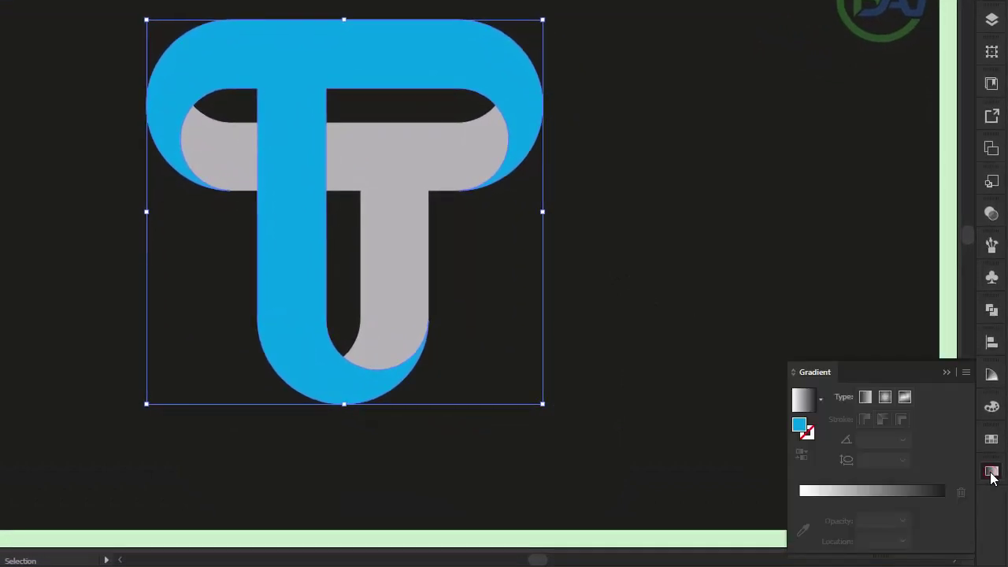
click(891, 488)
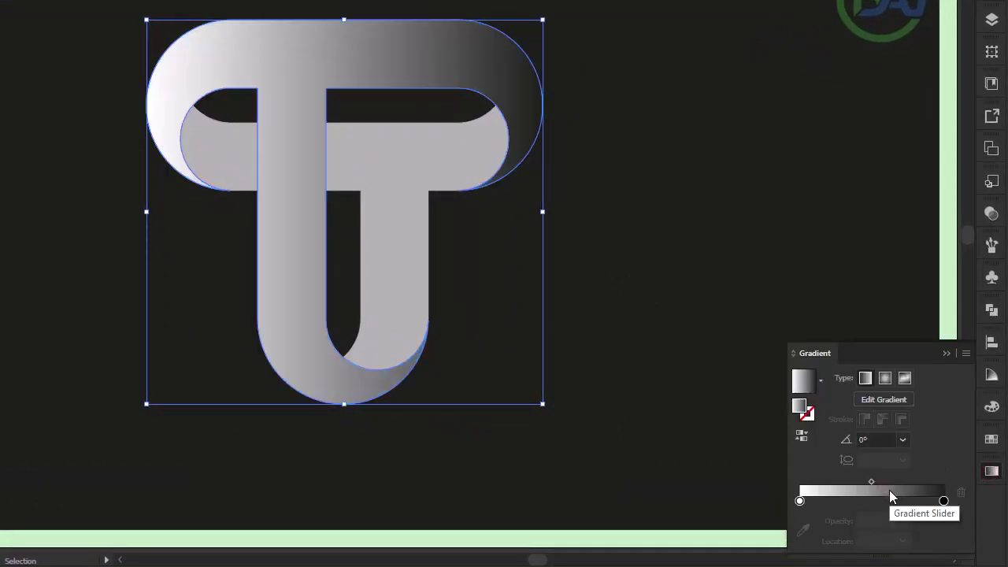
click(690, 396)
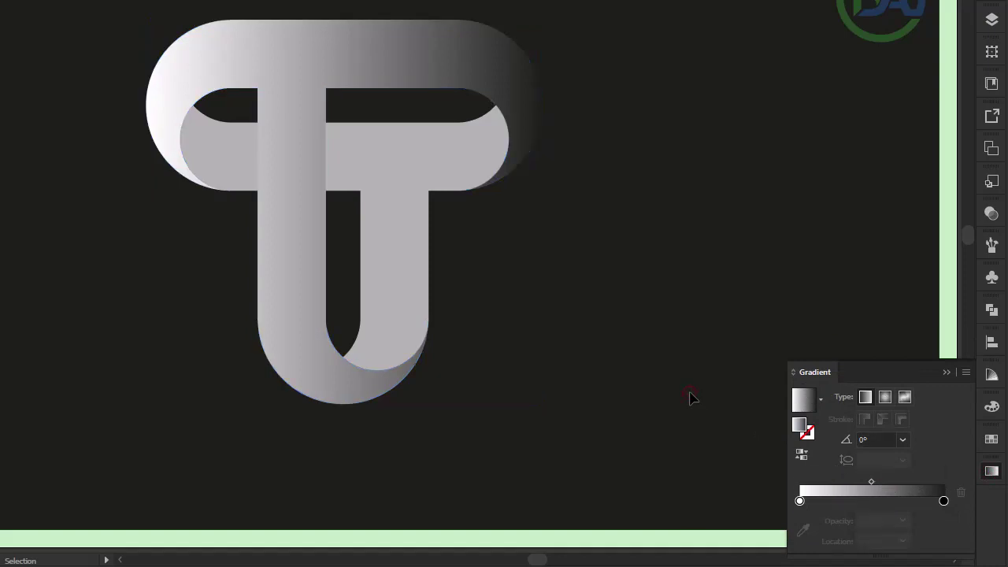
click(449, 63)
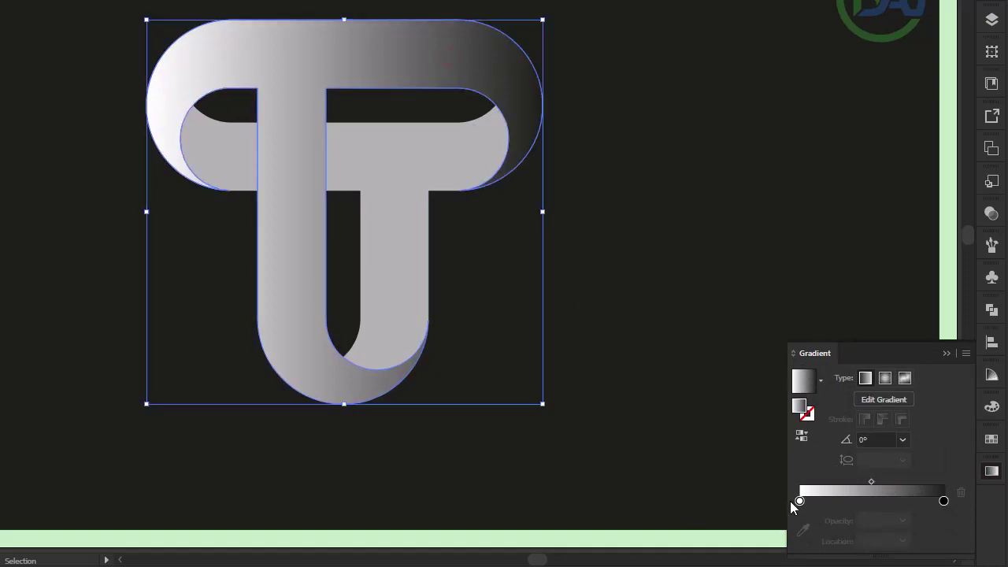
Set the gradient's left stop to aqua cyan 00EAE3 and its right stop to blue
double_click(800, 502)
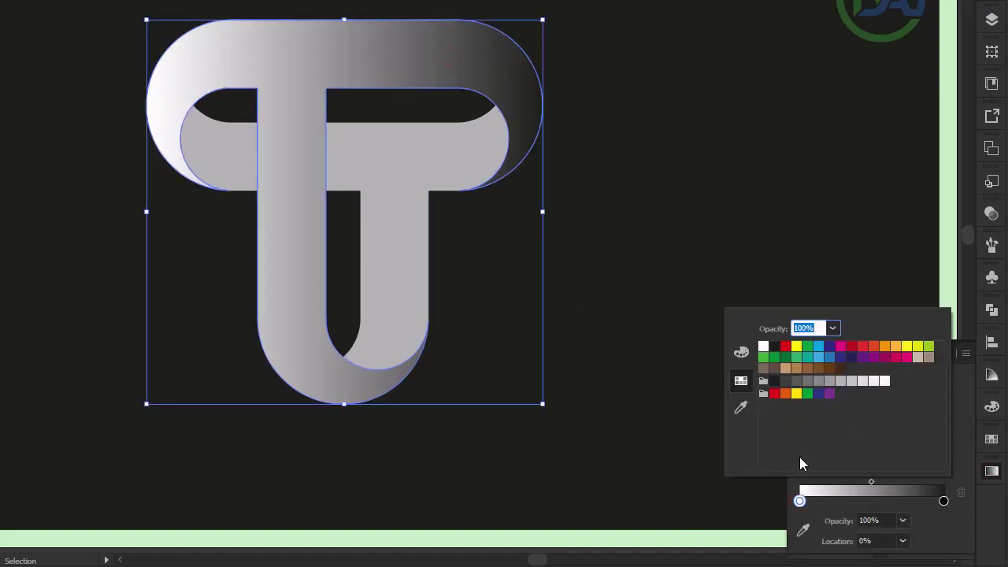
click(820, 348)
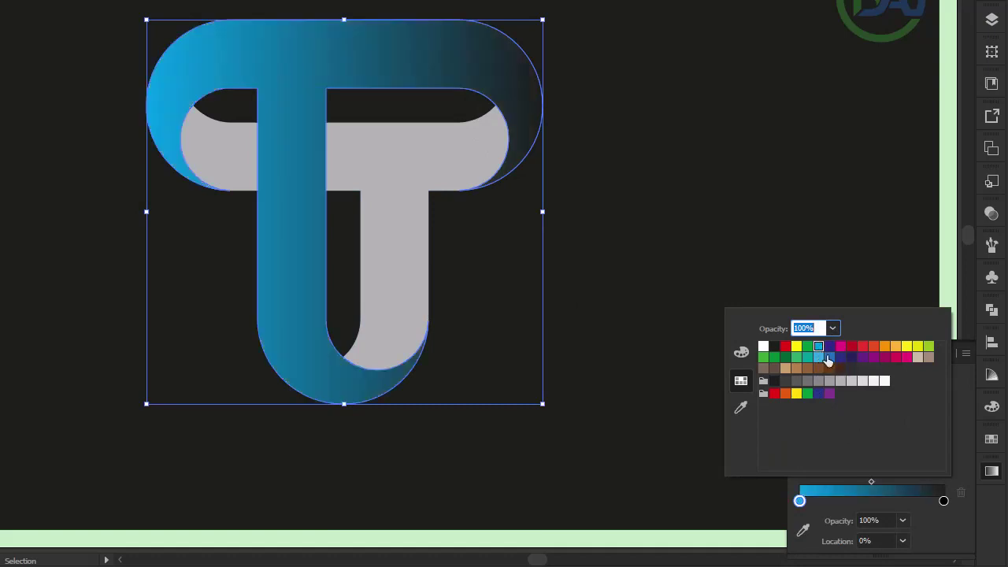
double_click(943, 501)
click(829, 358)
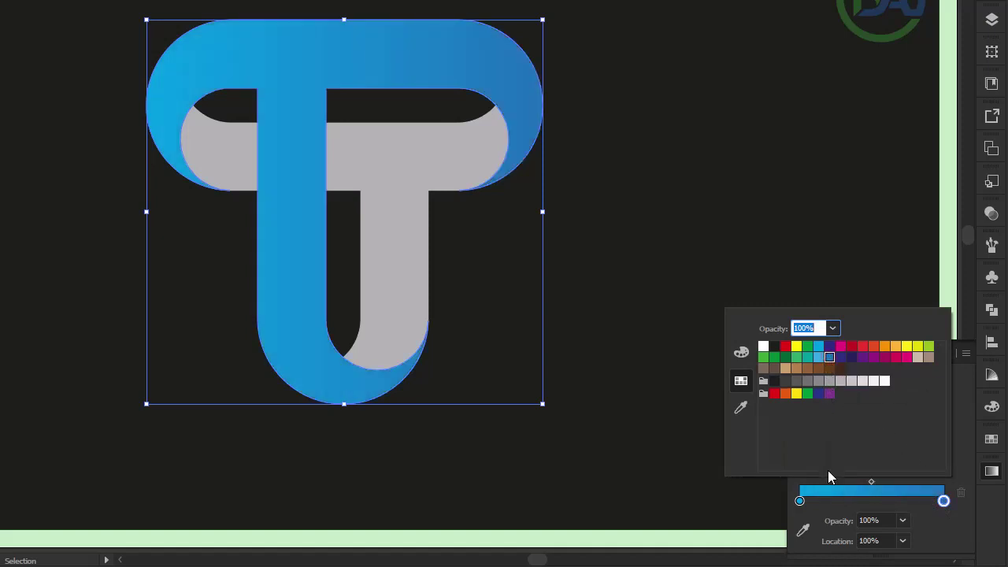
click(801, 501)
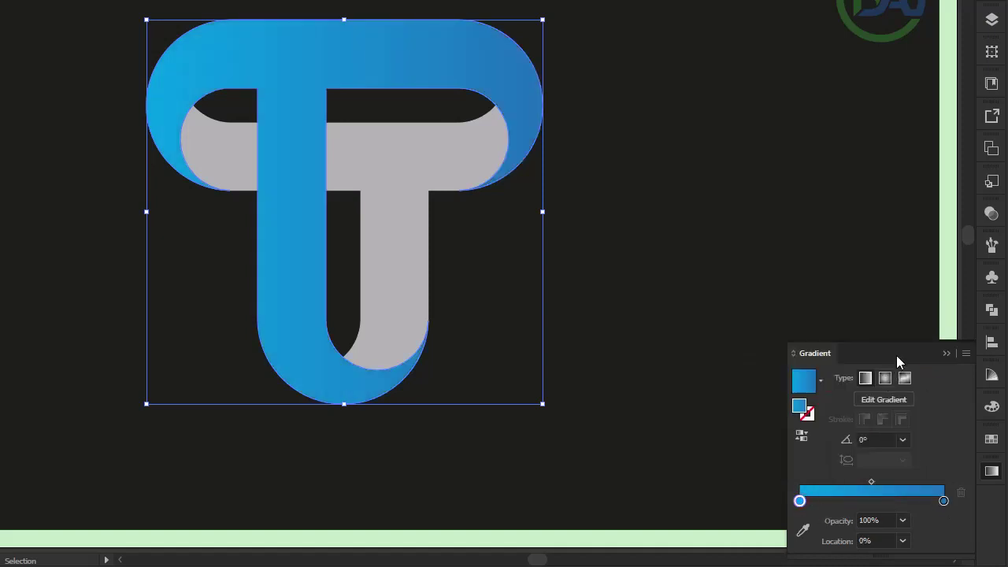
drag(896, 355, 831, 334)
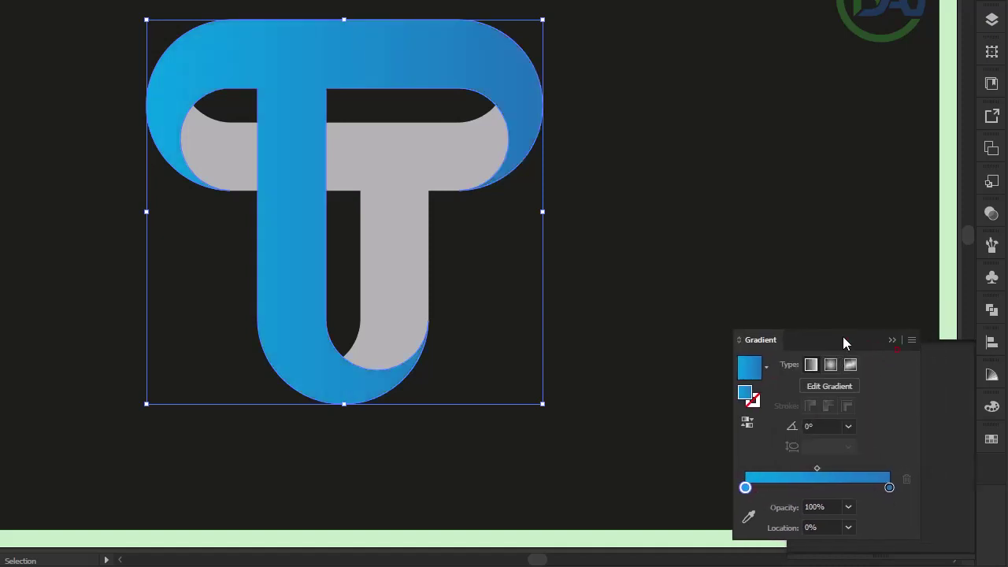
click(992, 406)
mouse_move(877, 389)
mouse_down()
mouse_move(880, 313)
mouse_move(840, 149)
mouse_up()
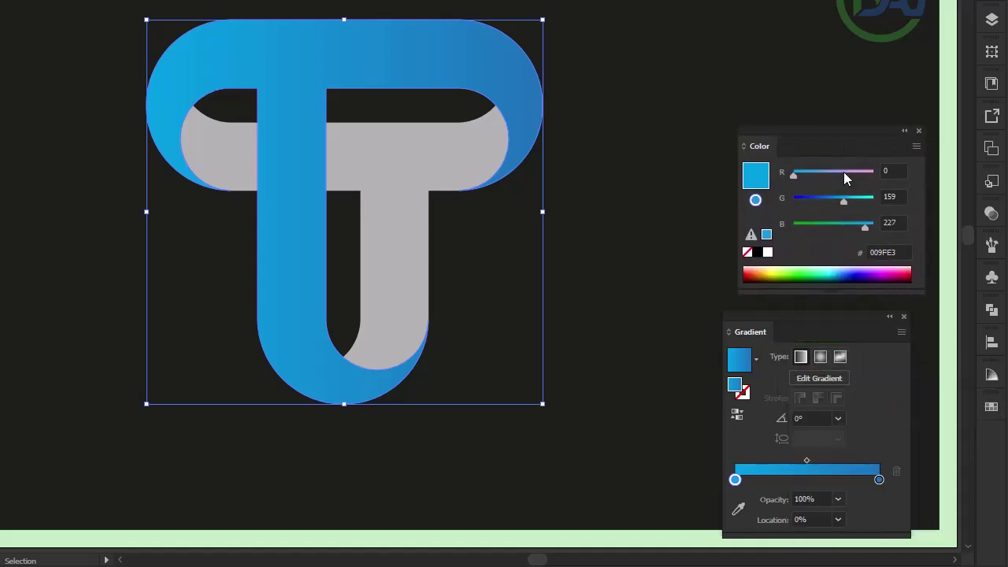
drag(845, 202, 867, 202)
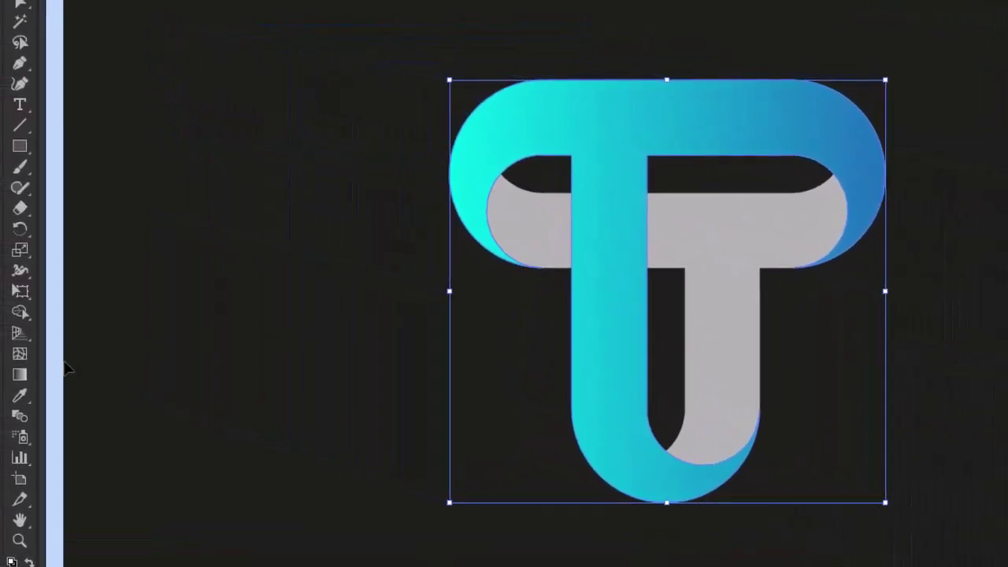
Drag the ribbon gradient vertically, cyan at the T's top to blue at its stem bottom
click(23, 376)
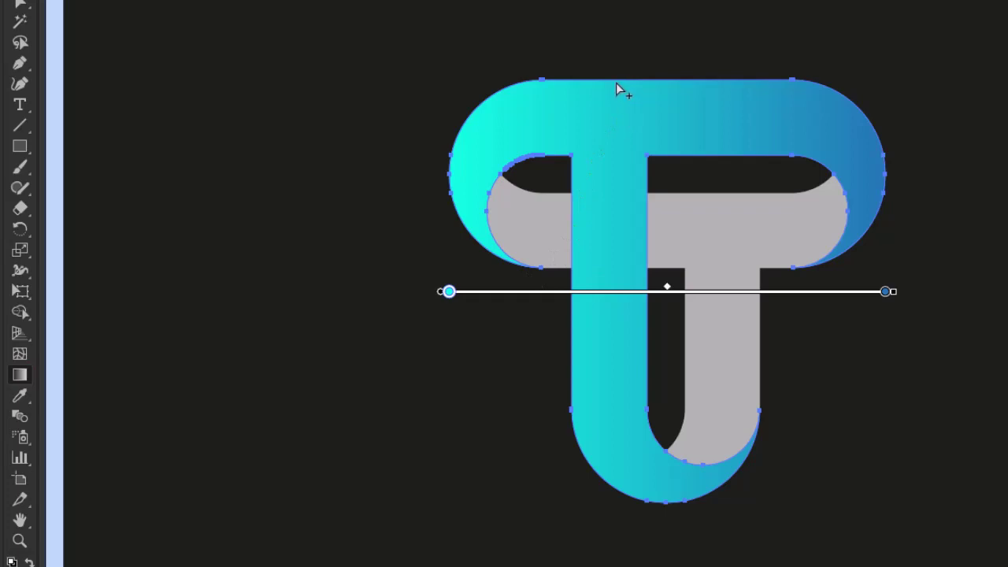
drag(616, 81, 612, 445)
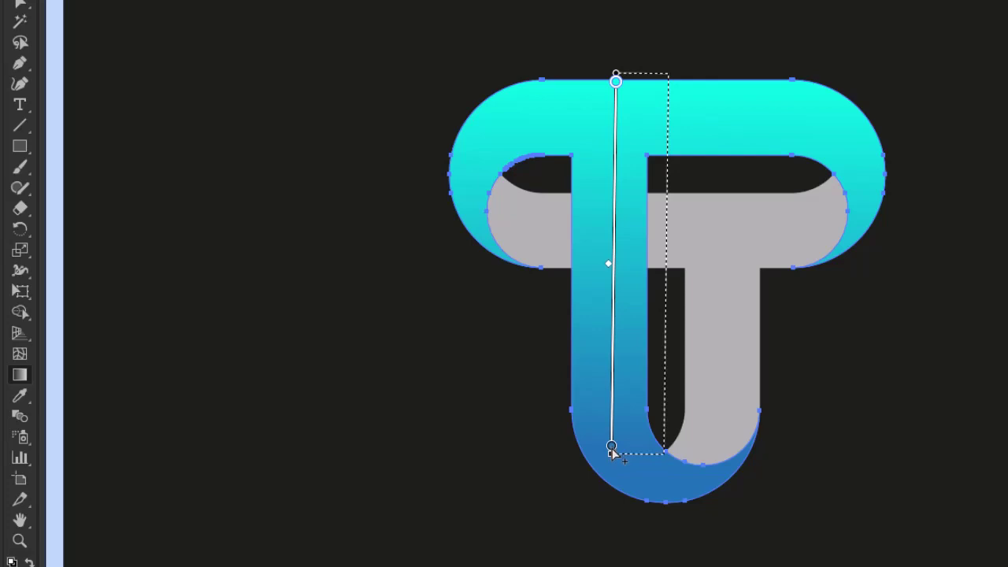
drag(612, 447, 613, 463)
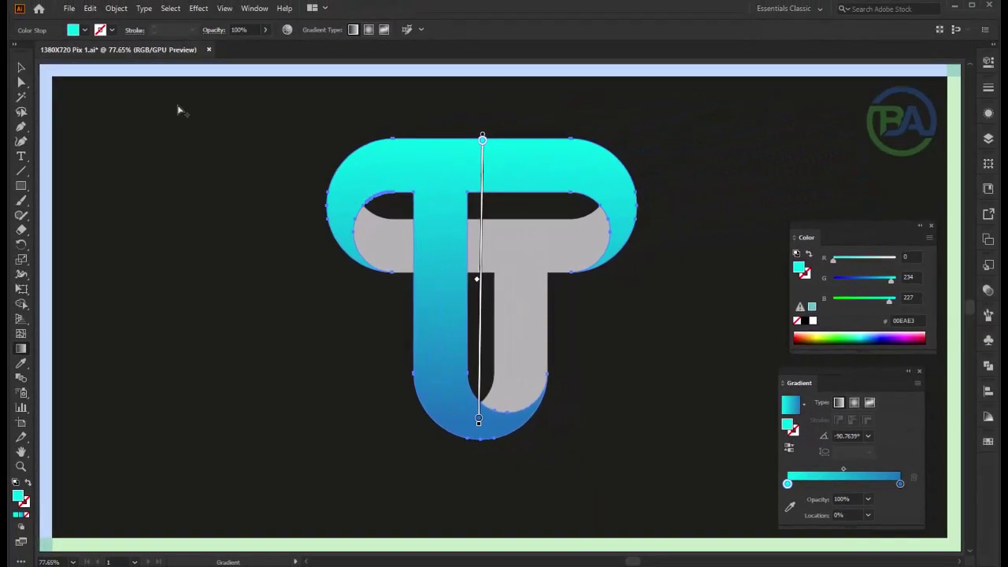
click(21, 69)
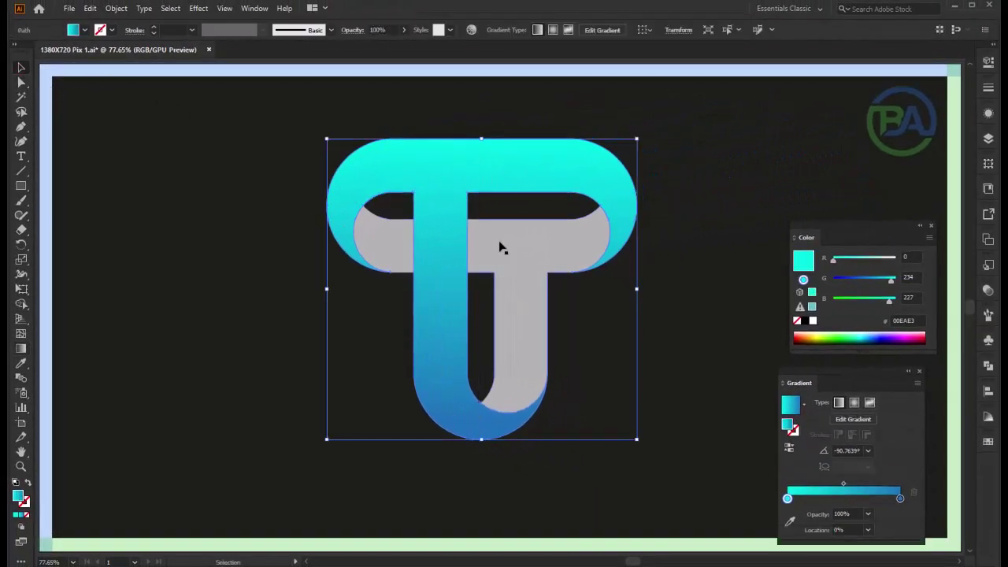
Give the grey stem a gradient and group it with the grey left arm
click(501, 248)
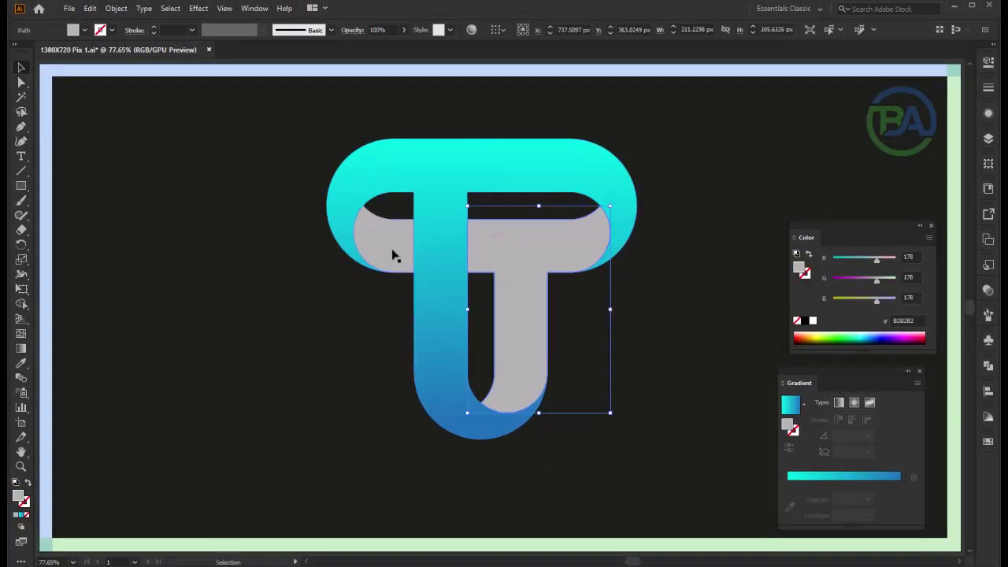
key(F9)
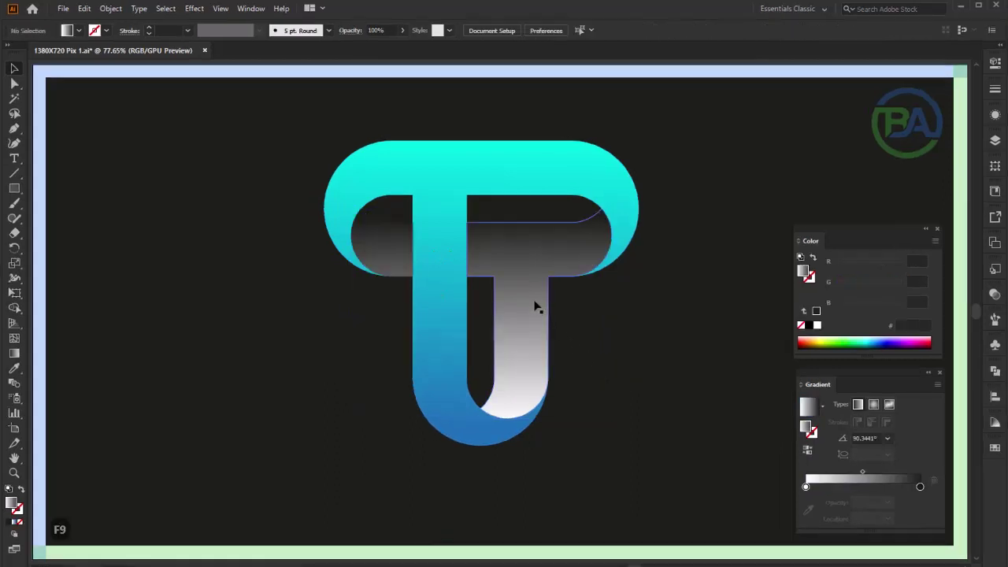
shift+click(398, 248)
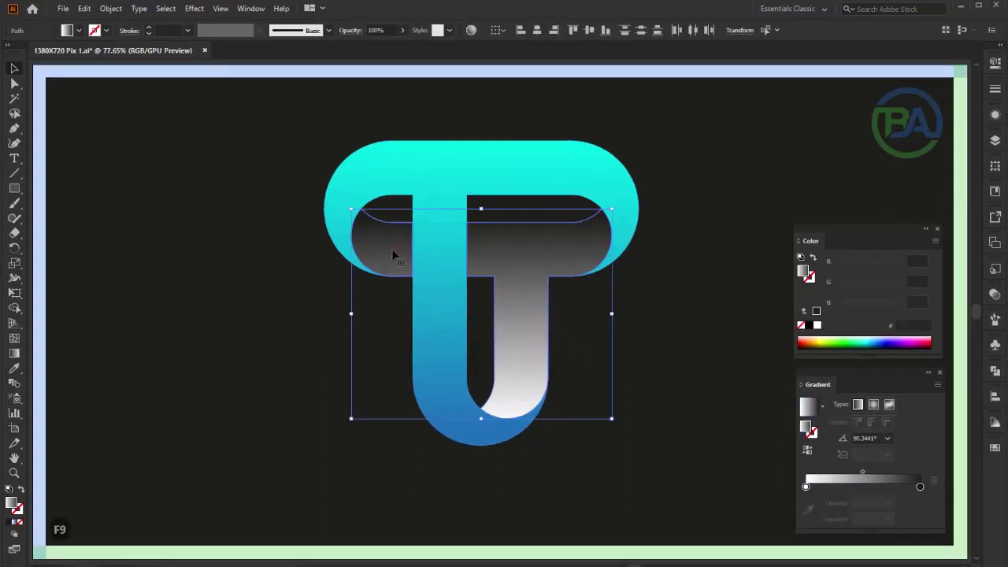
key(ctrl+g)
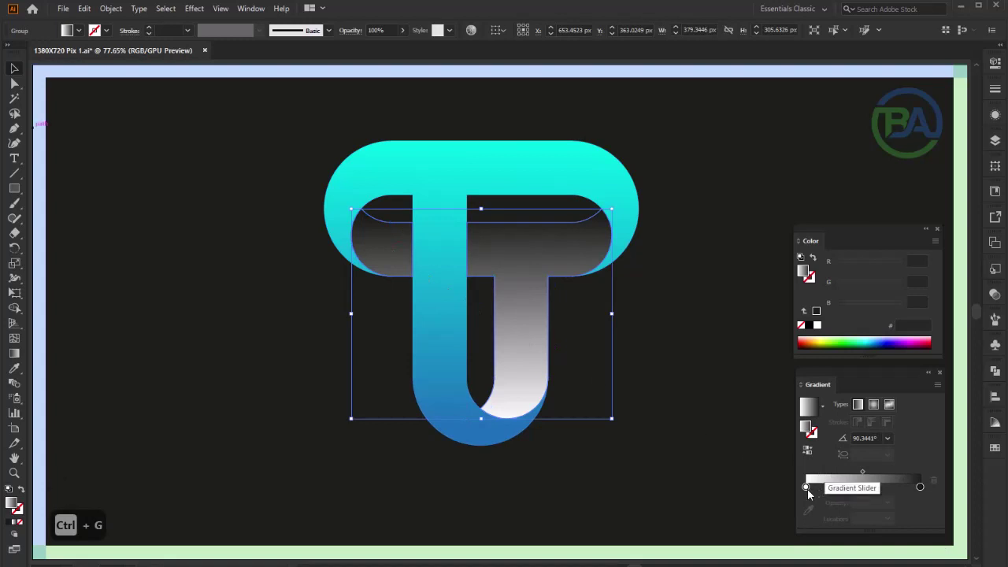
Set the inner ribbon gradient stops to yellow and red-orange, then ungroup the two pieces
double_click(805, 486)
click(804, 366)
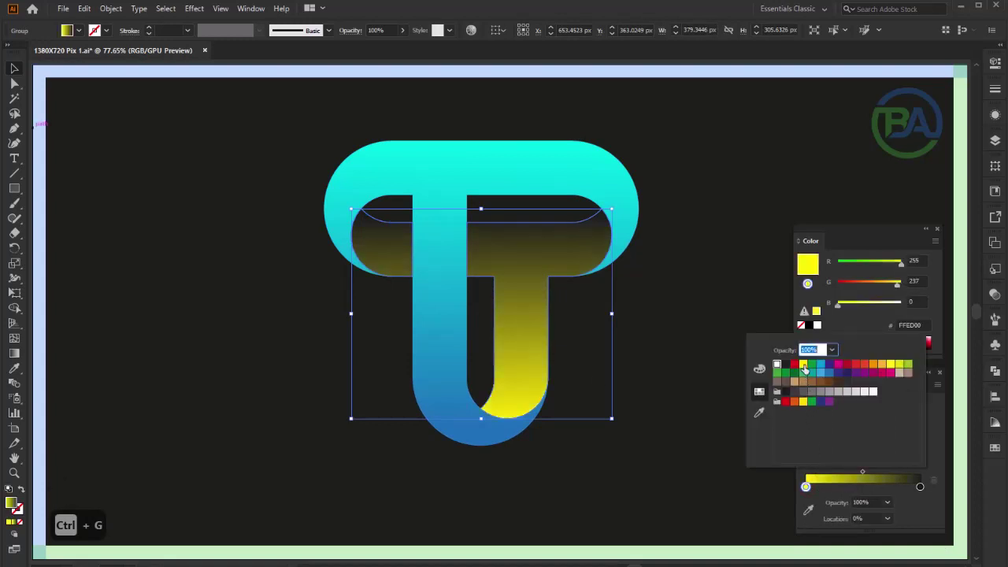
double_click(920, 487)
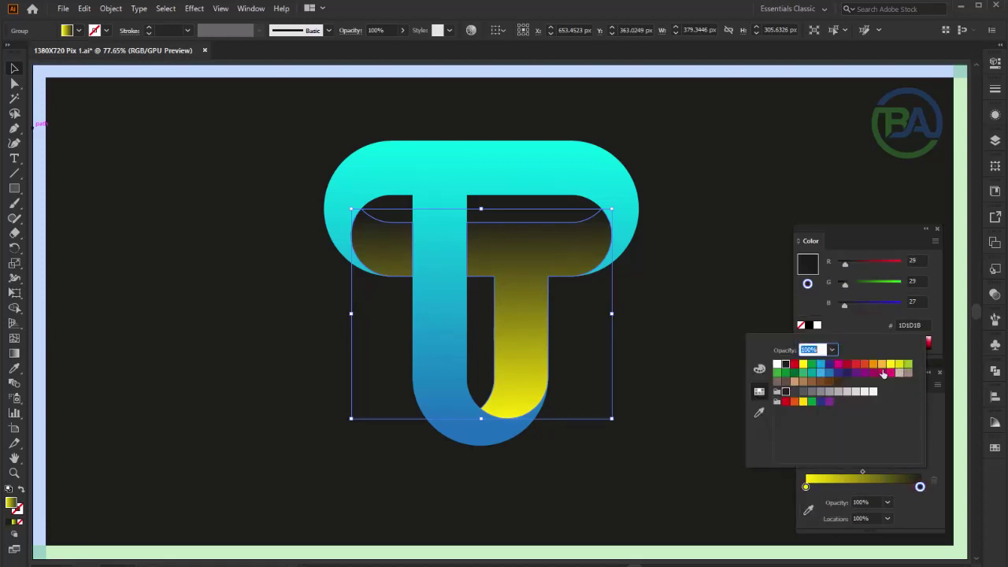
click(874, 367)
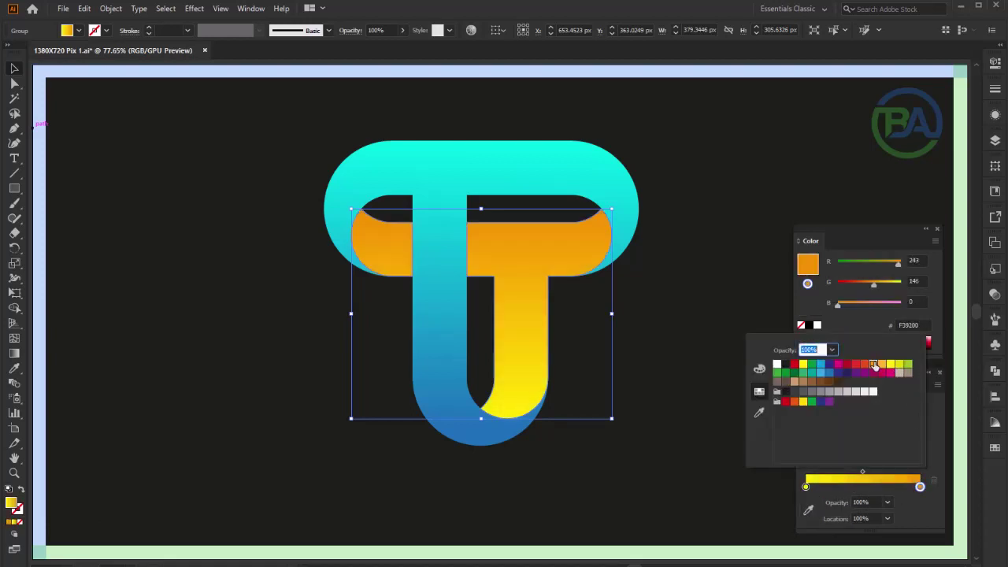
click(864, 365)
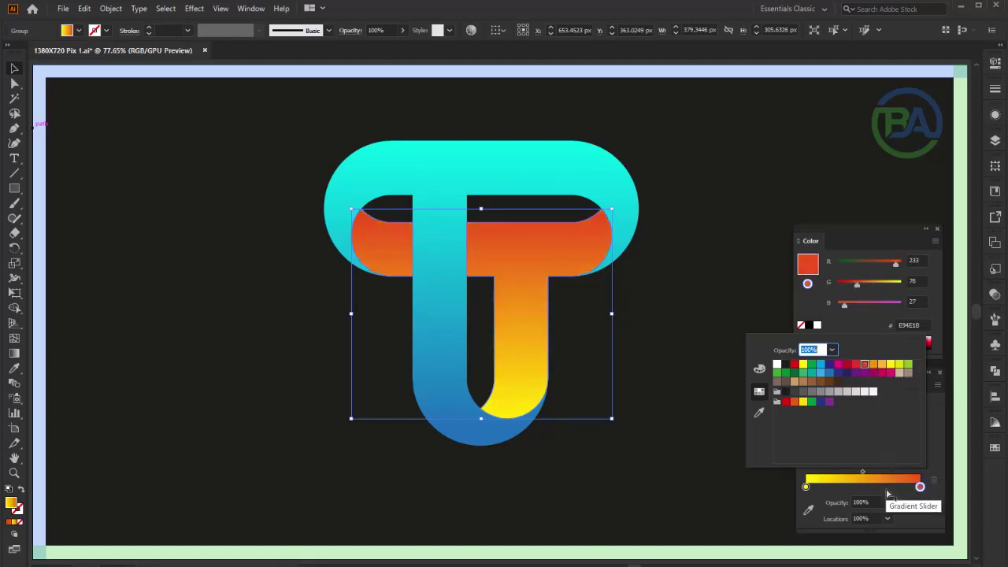
click(917, 483)
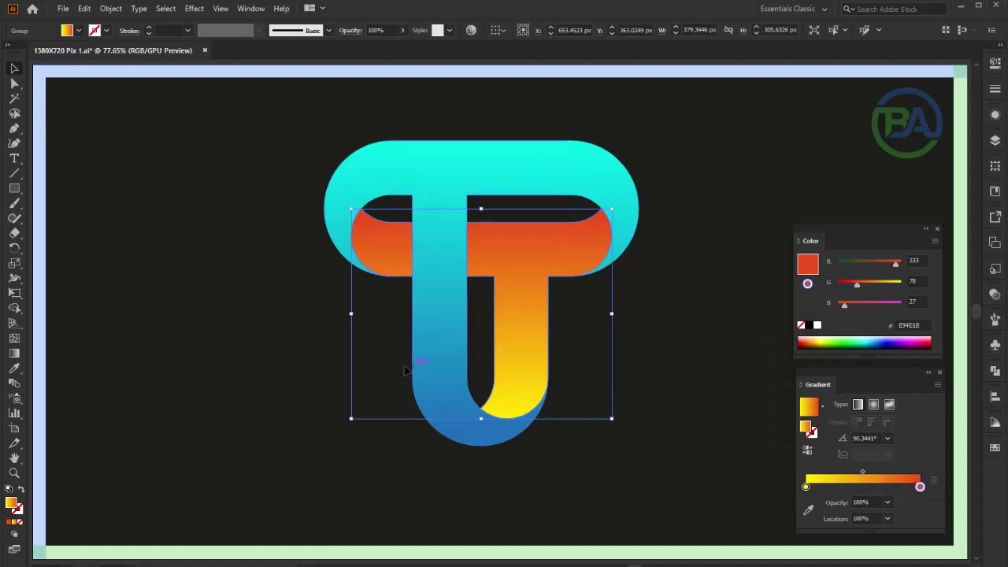
click(15, 355)
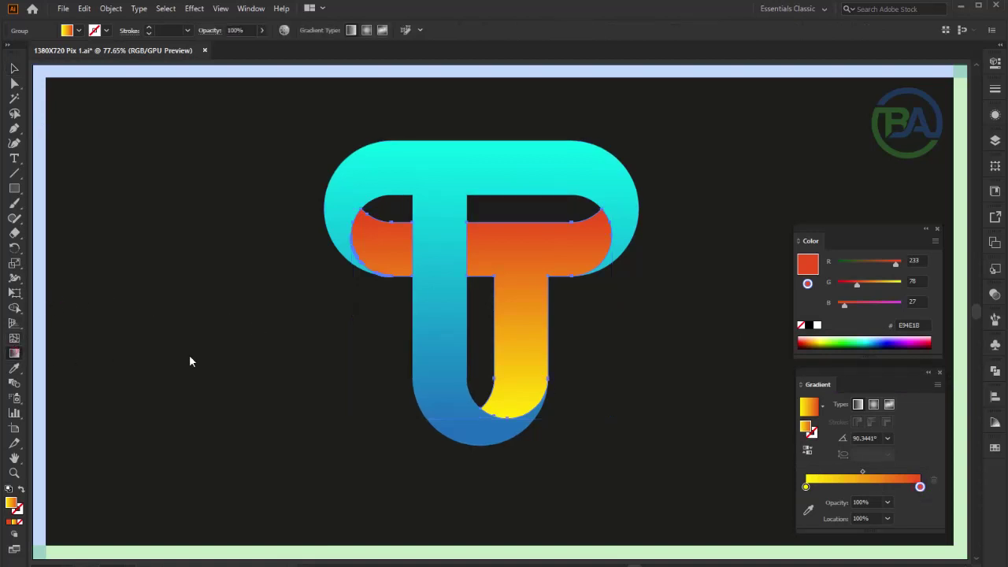
key(ctrl+shift+g)
key(F9)
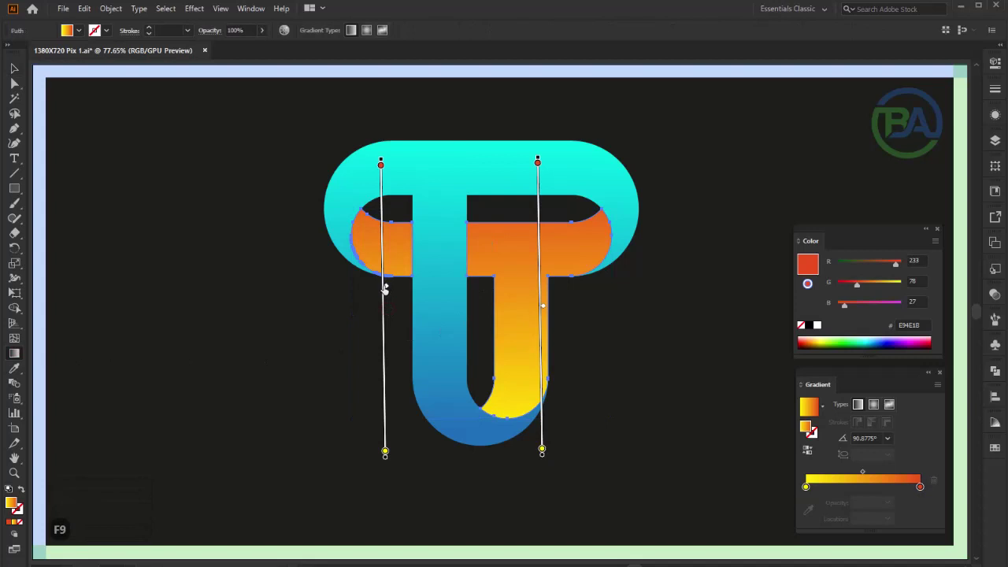
Run one orange-to-yellow gradient across both inner pieces and put away the Color and Gradient panels
click(472, 311)
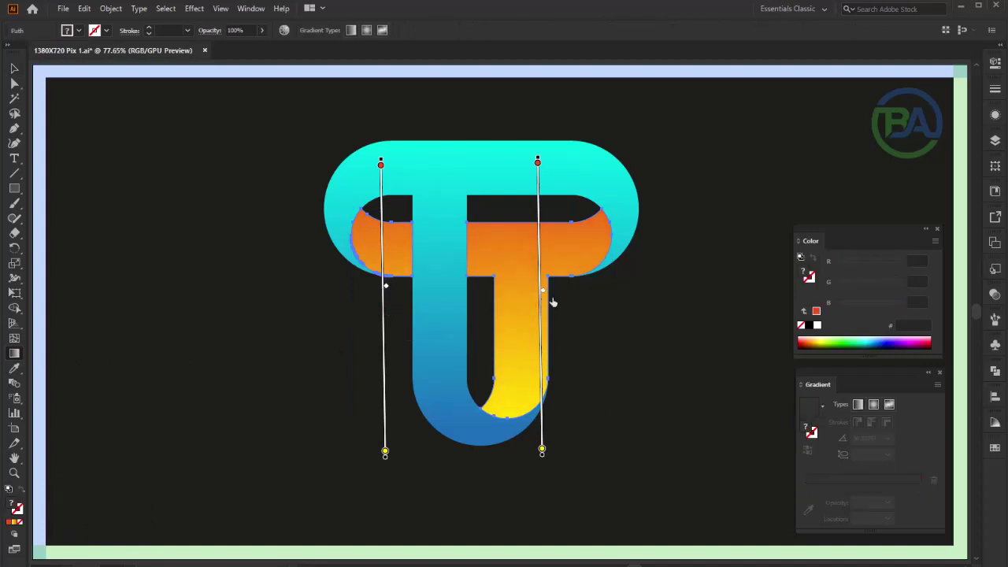
click(13, 71)
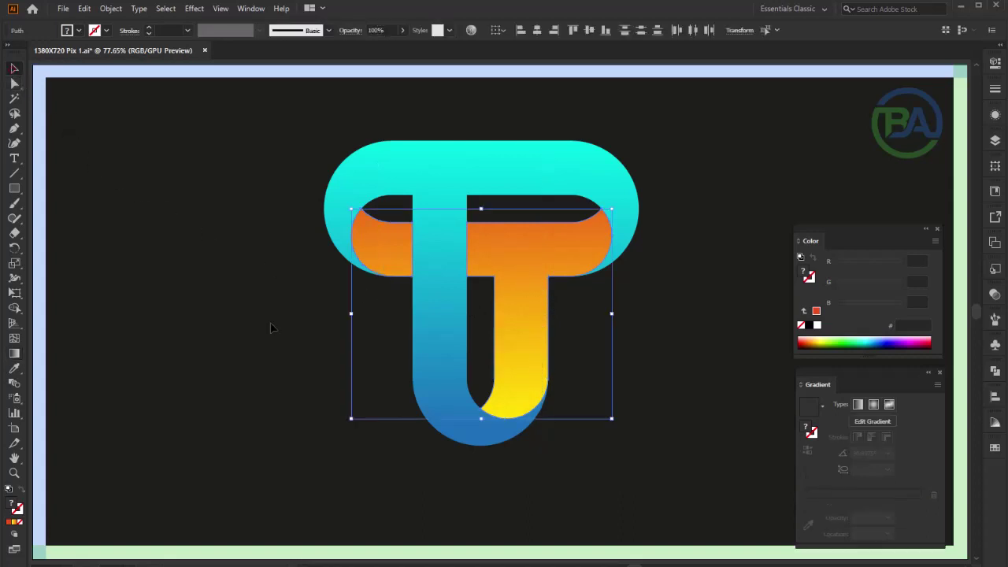
click(276, 330)
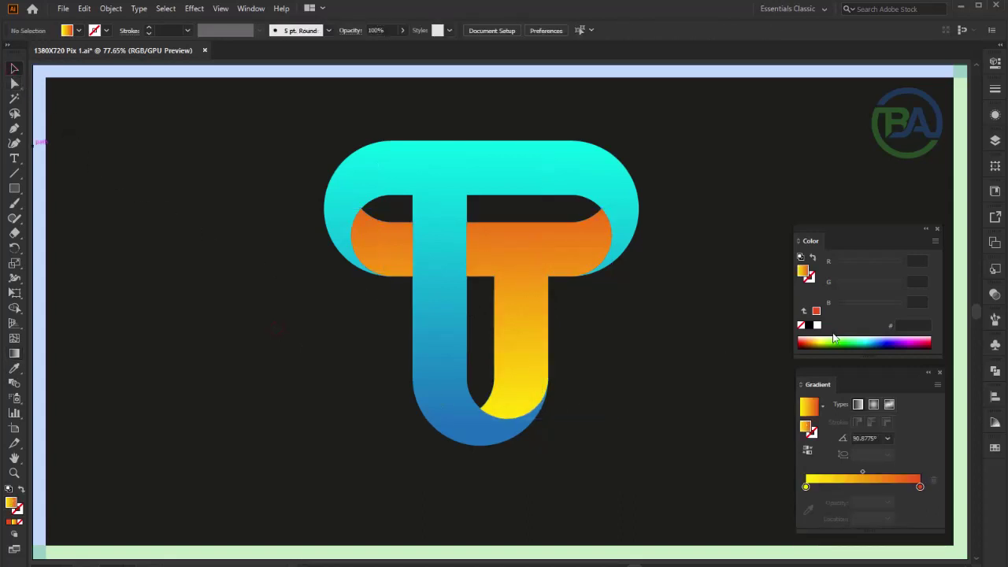
click(936, 228)
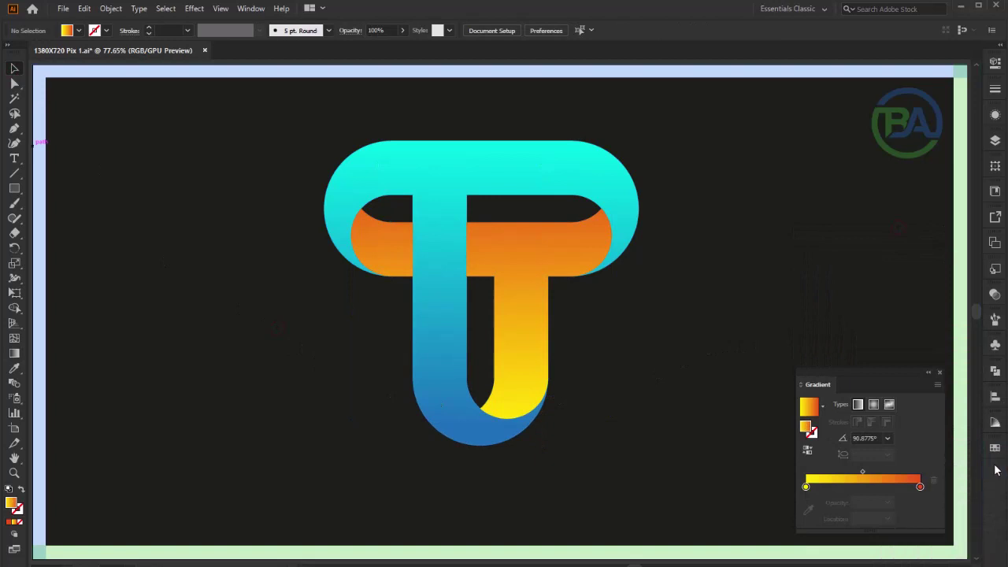
drag(891, 378, 994, 504)
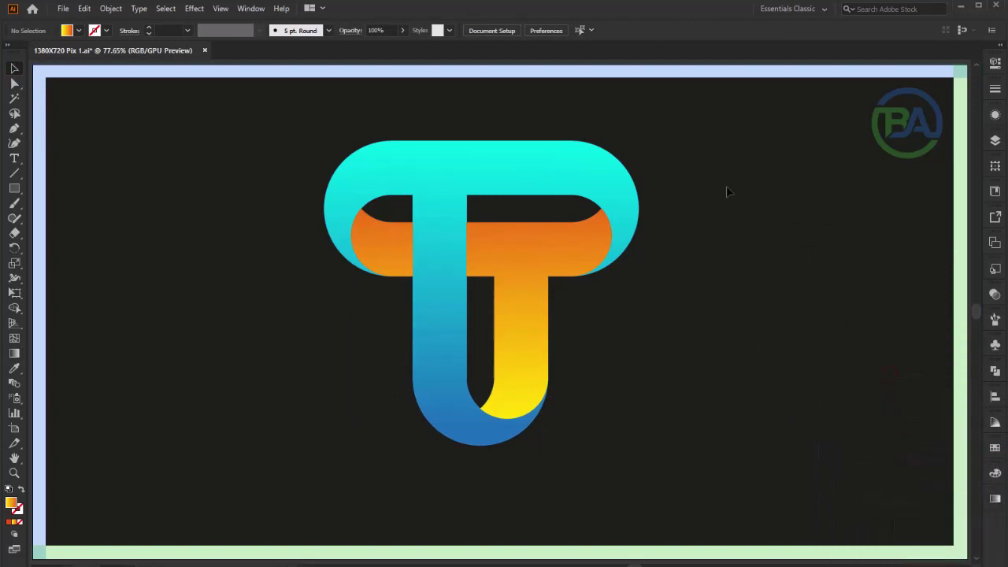
Marquee-select all T logo pieces and group them
drag(563, 189, 327, 472)
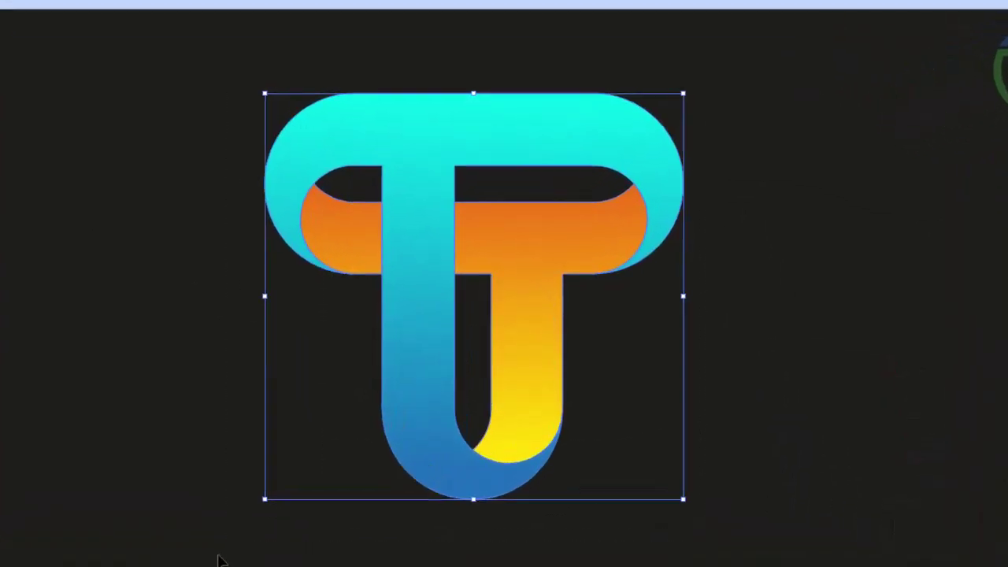
right_click(400, 288)
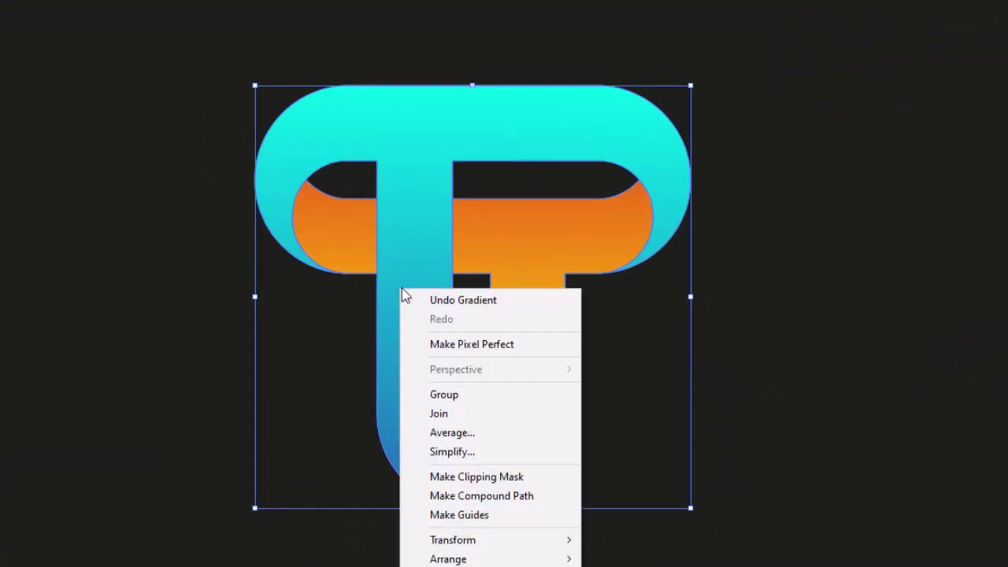
click(435, 392)
drag(450, 313, 471, 315)
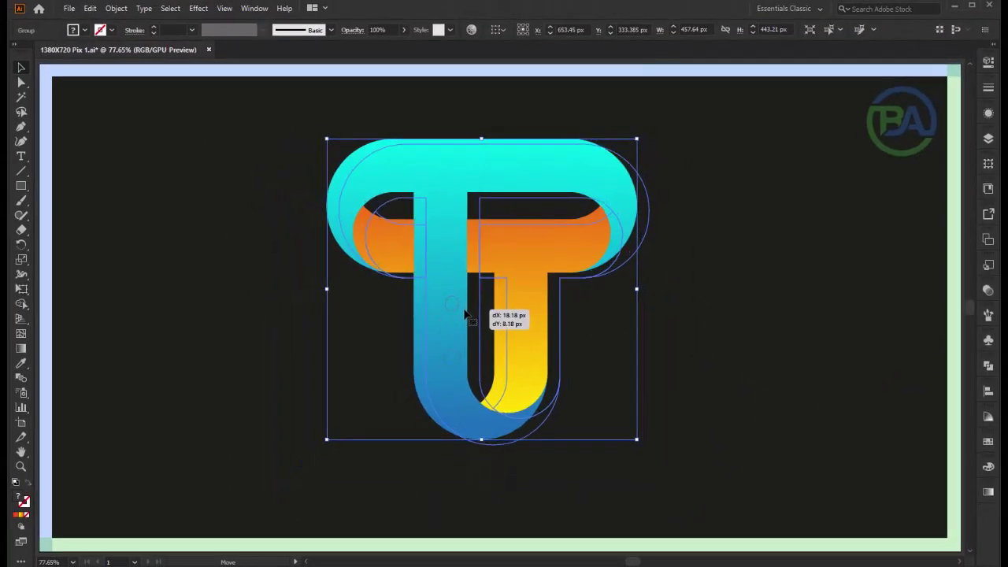
click(504, 471)
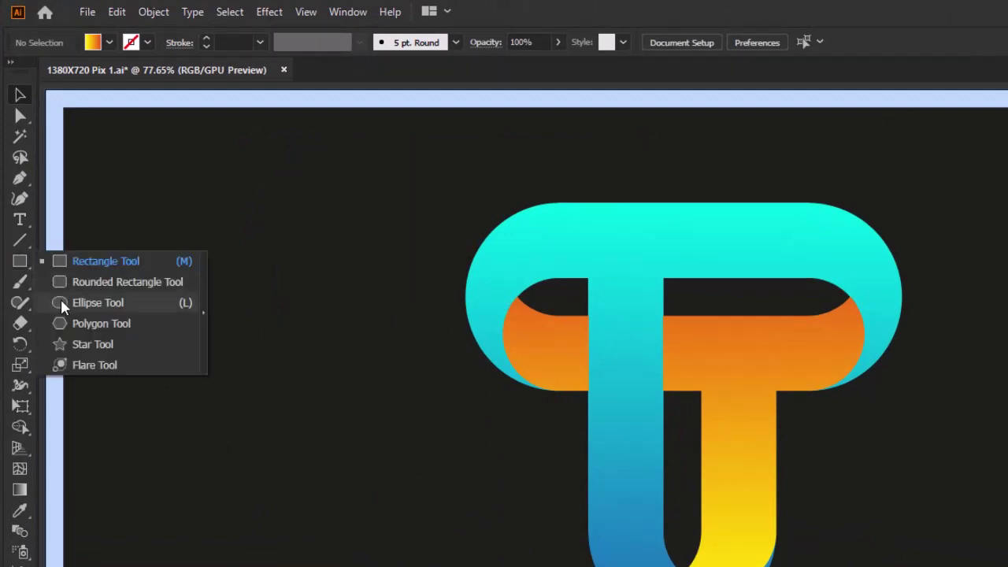
Draw a radial-gradient circle, flatten it into a thin ellipse, and place it under the T
drag(24, 268, 61, 299)
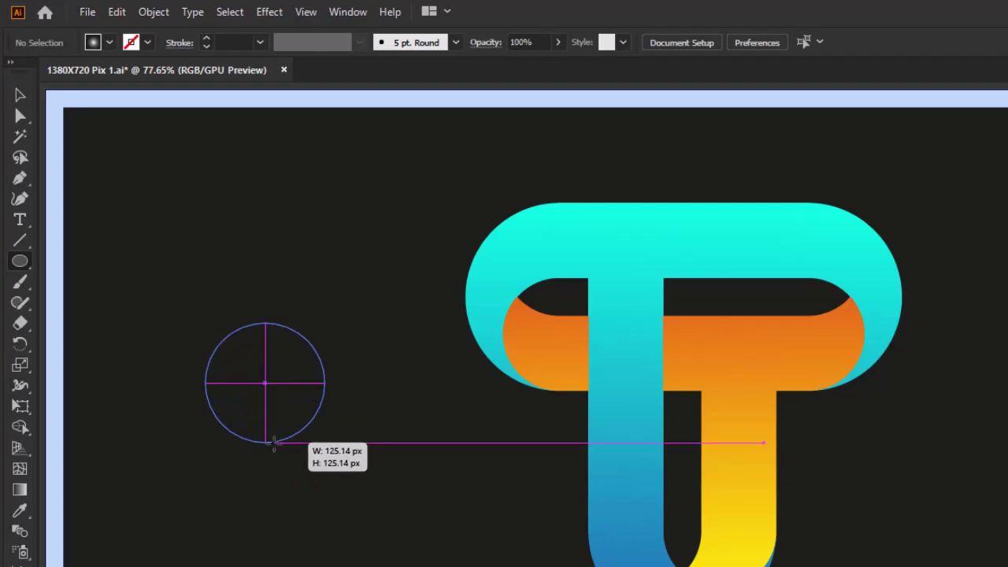
drag(266, 426, 221, 346)
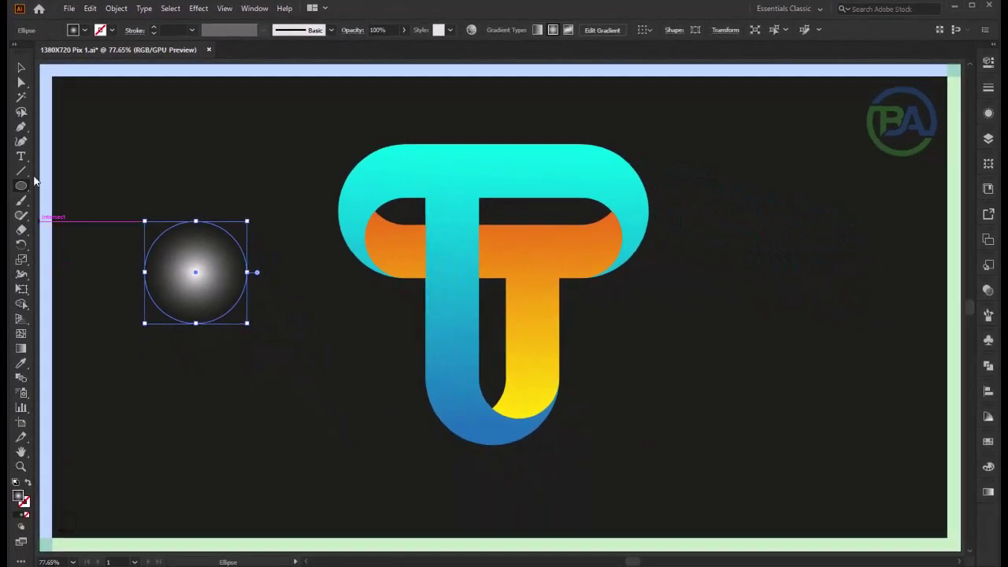
click(21, 68)
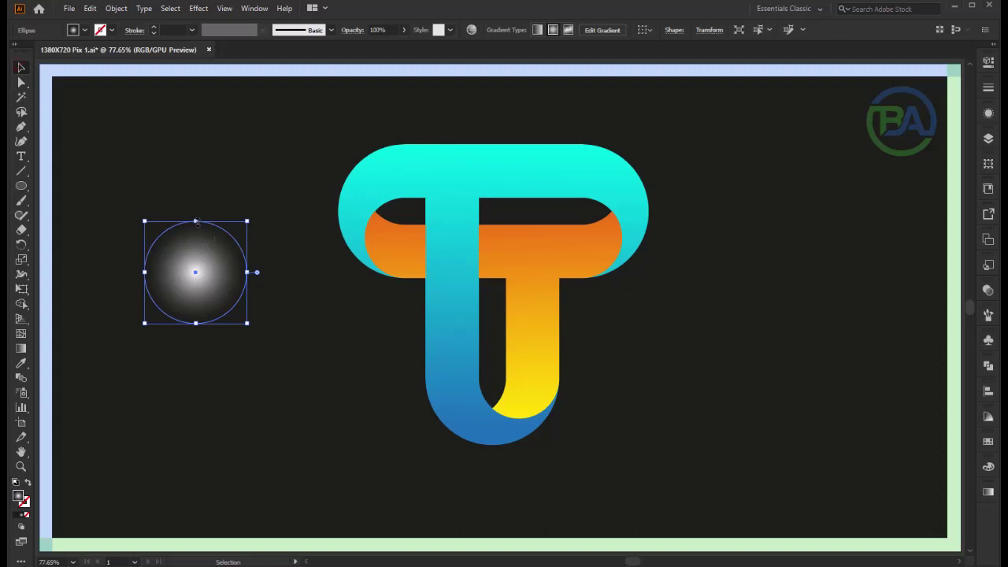
mouse_move(196, 222)
mouse_down()
mouse_move(196, 320)
mouse_move(489, 465)
mouse_up()
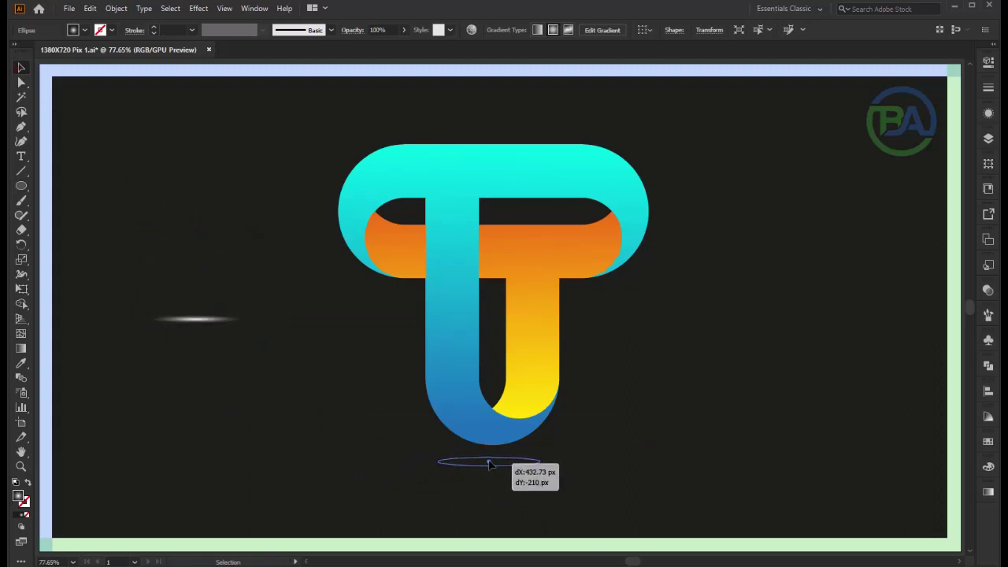
drag(488, 465, 556, 461)
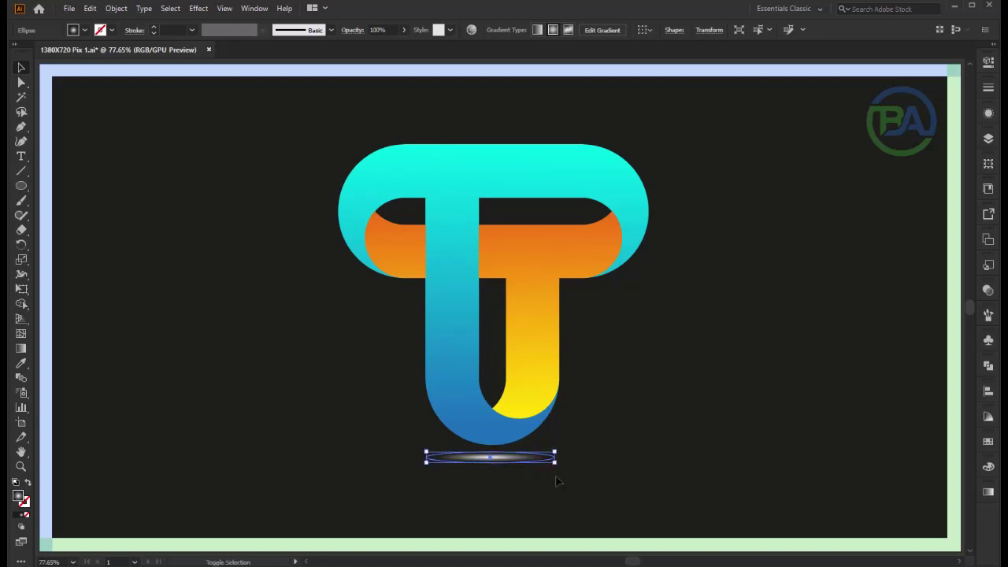
click(606, 463)
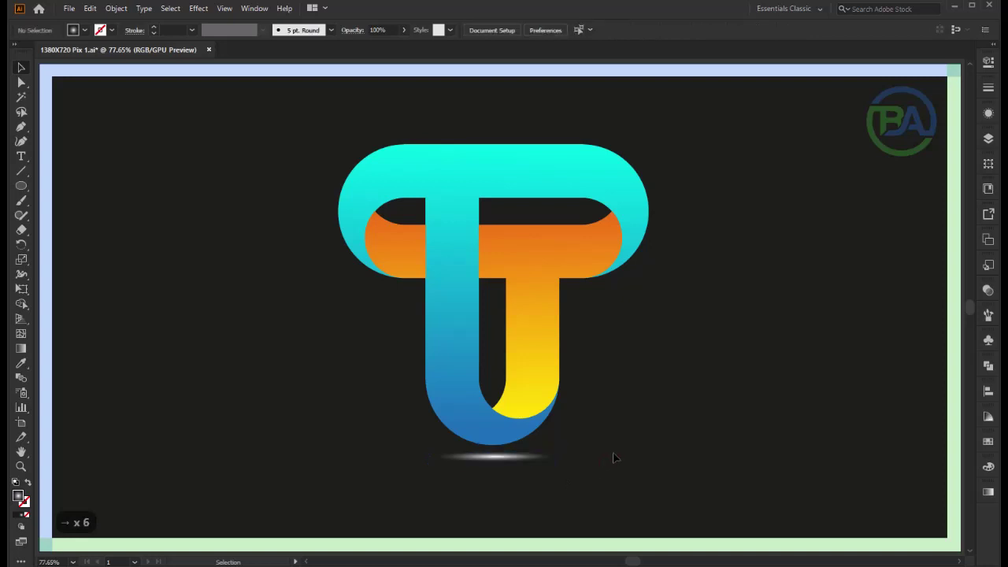